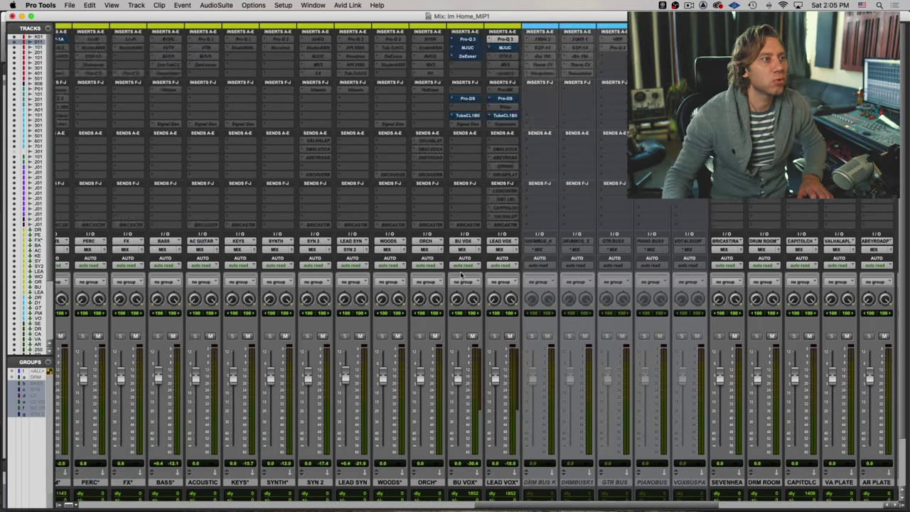
# Add a send from the Snare2-01 track to the drum room reverb at about -21.8 dB and cue playback at its first clip
pyautogui.hscroll(-10, 461, 275)
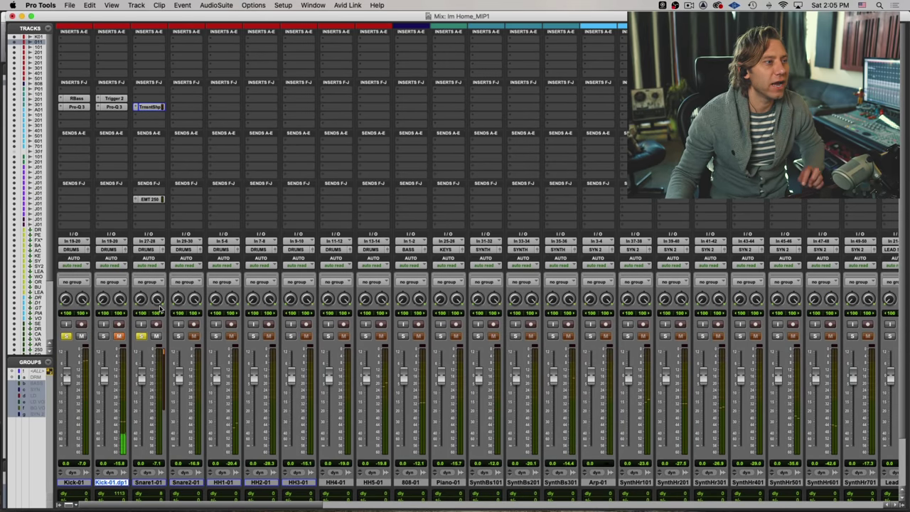
pyautogui.scroll(-3, 460, 274)
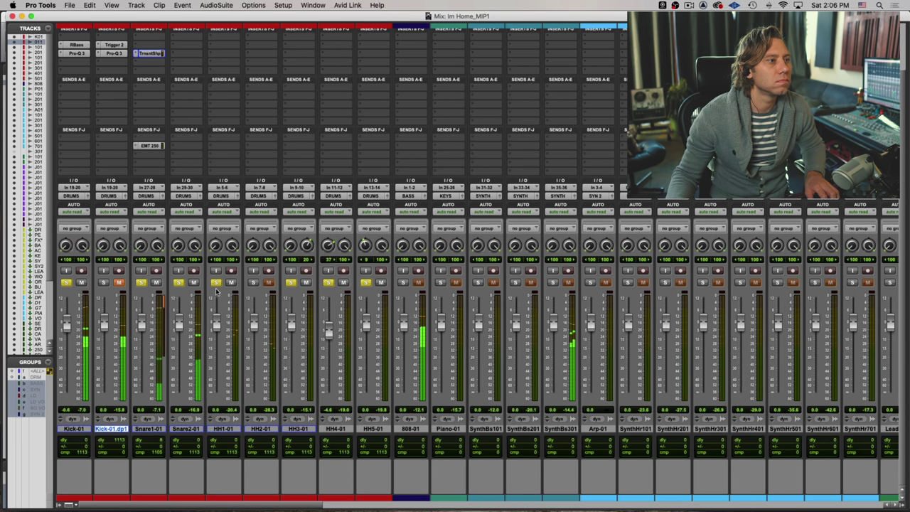
pyautogui.click(183, 157)
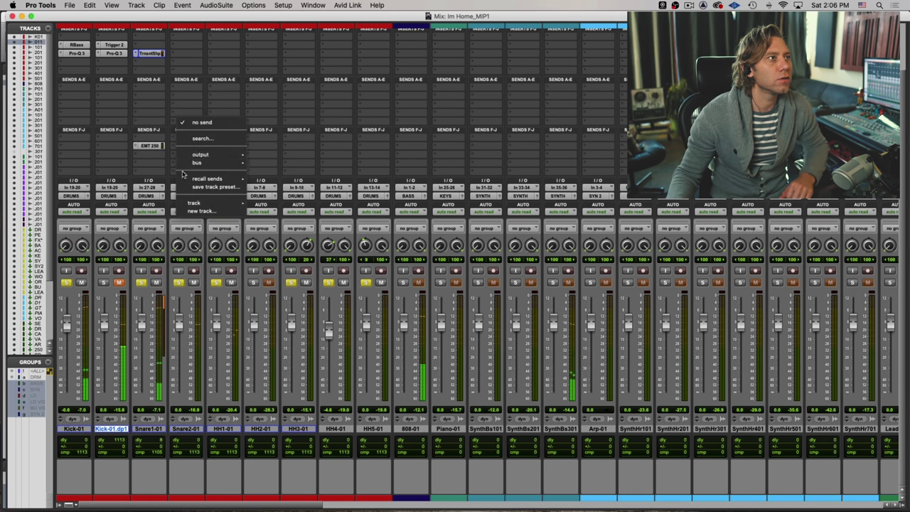
pyautogui.moveTo(197, 163)
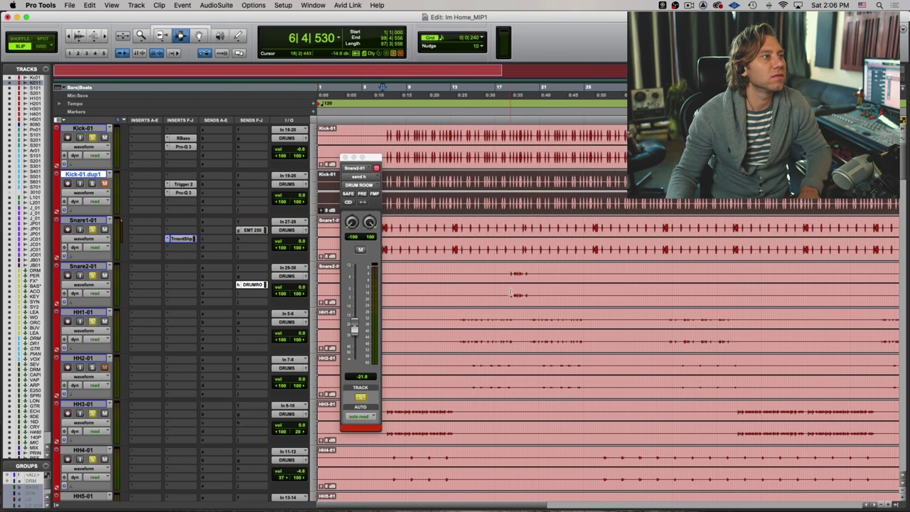
pyautogui.click(511, 292)
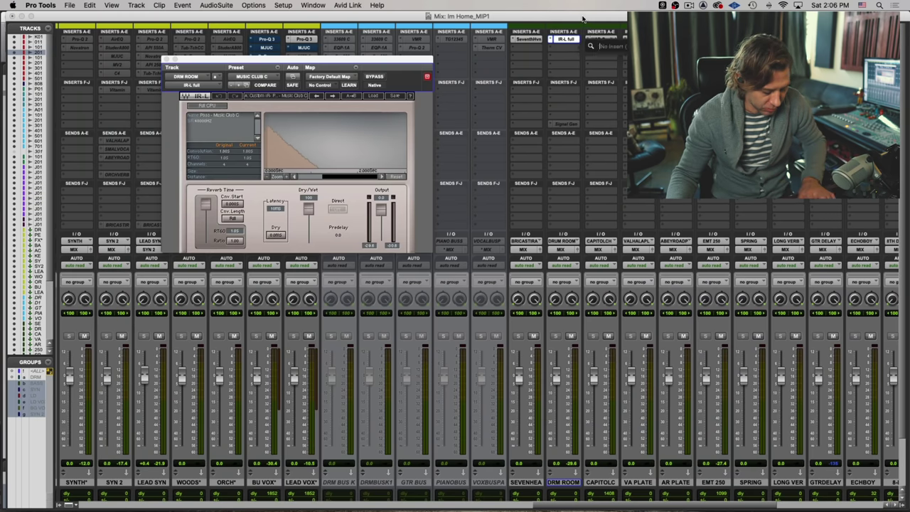
# Insert a C1 gate after the IR-L reverb on the drum room return and load its Classic gate preset
pyautogui.write('GATE')
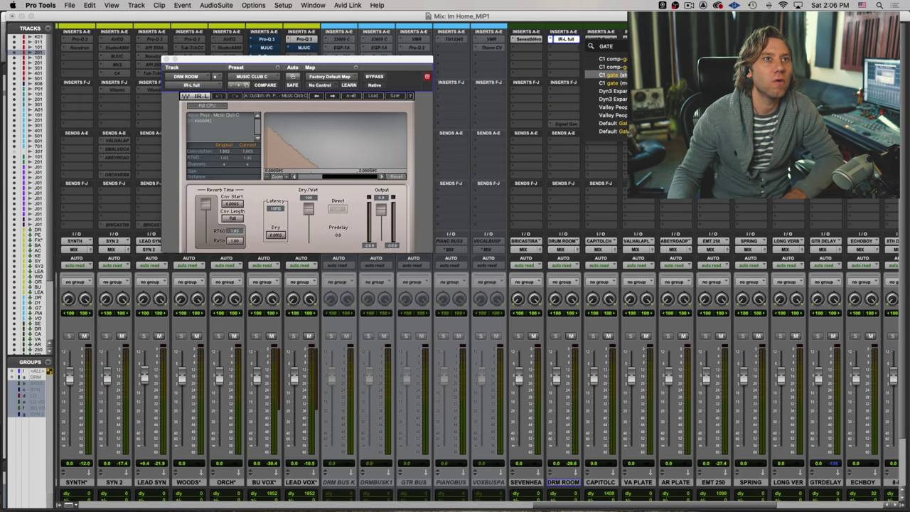
pyautogui.click(608, 74)
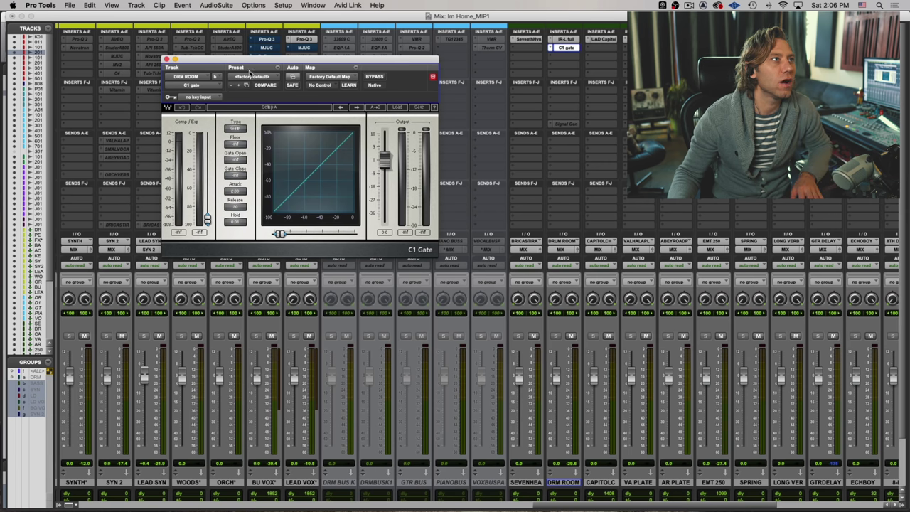
pyautogui.click(250, 75)
pyautogui.click(398, 110)
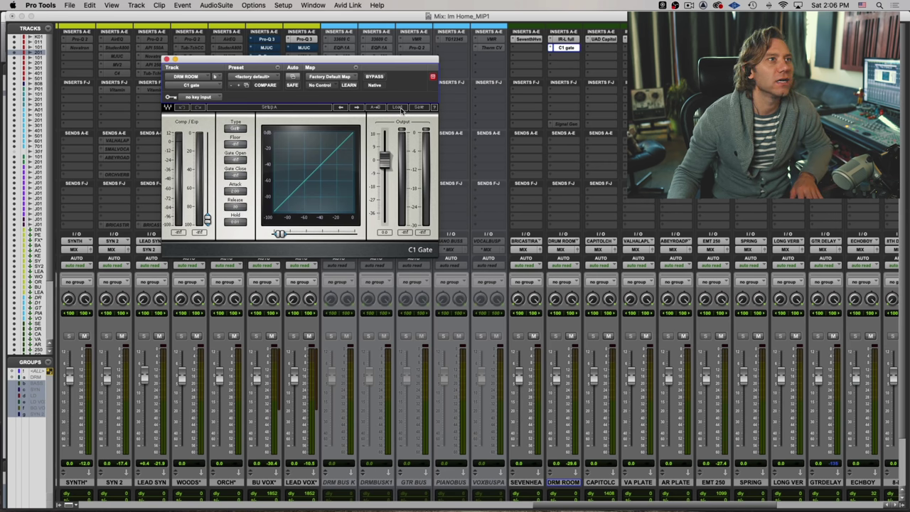
pyautogui.click(398, 108)
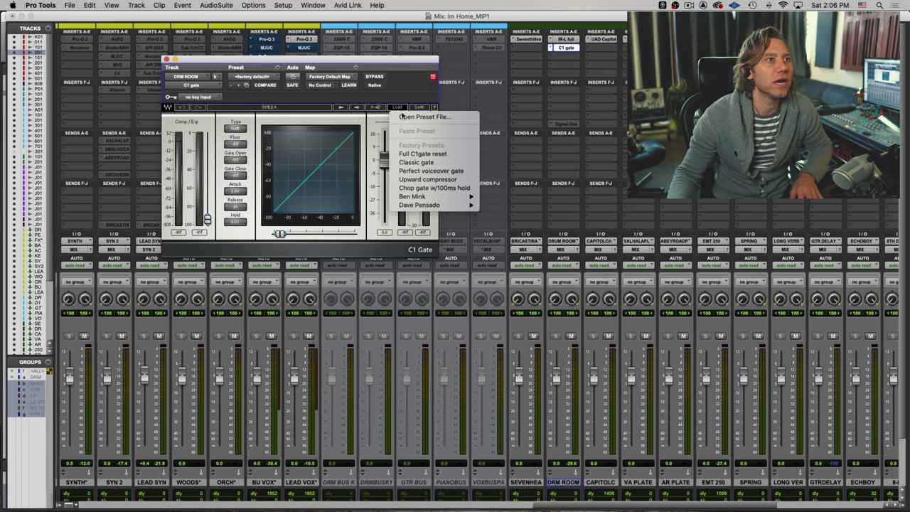
pyautogui.click(450, 162)
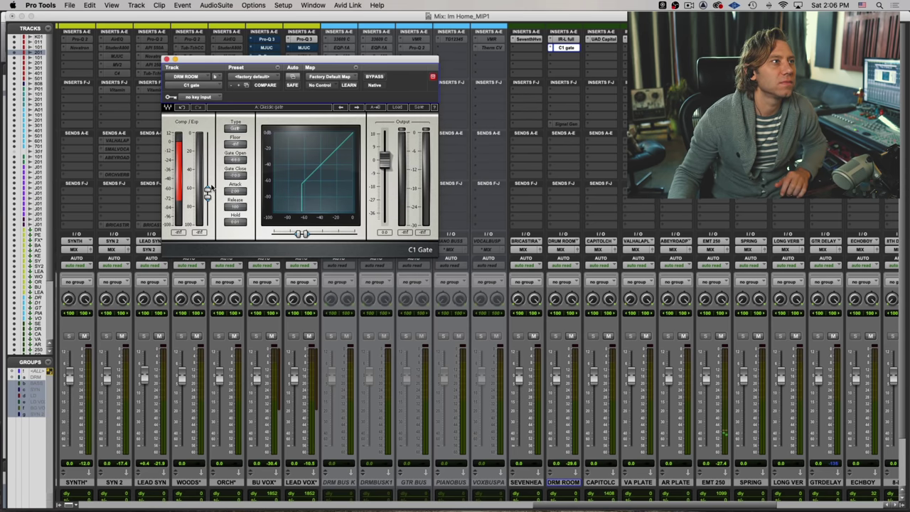
# Set the C1 gate's open threshold to about -40 dB and toggle the gate's bypass on the drum room return
pyautogui.moveTo(207, 190); pyautogui.dragTo(207, 165)
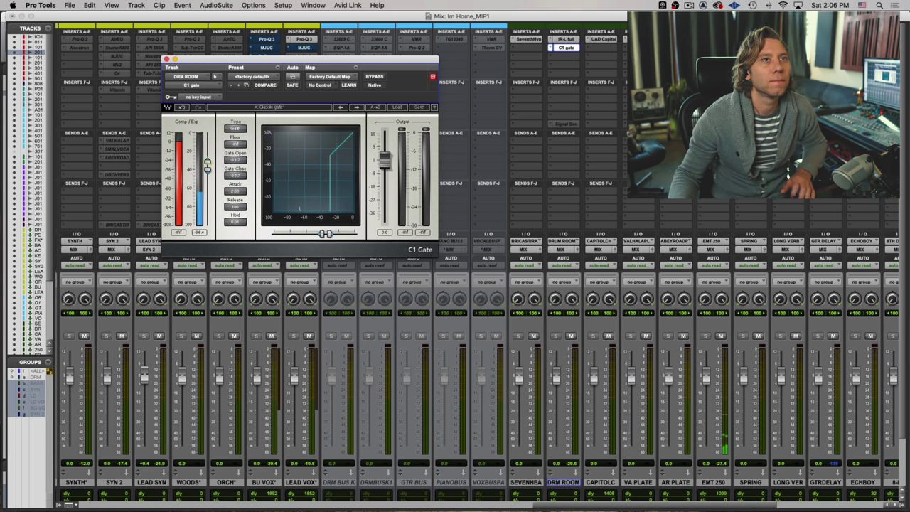
pyautogui.moveTo(207, 161)
pyautogui.mouseDown()
pyautogui.moveTo(207, 191)
pyautogui.moveTo(207, 172)
pyautogui.mouseUp()
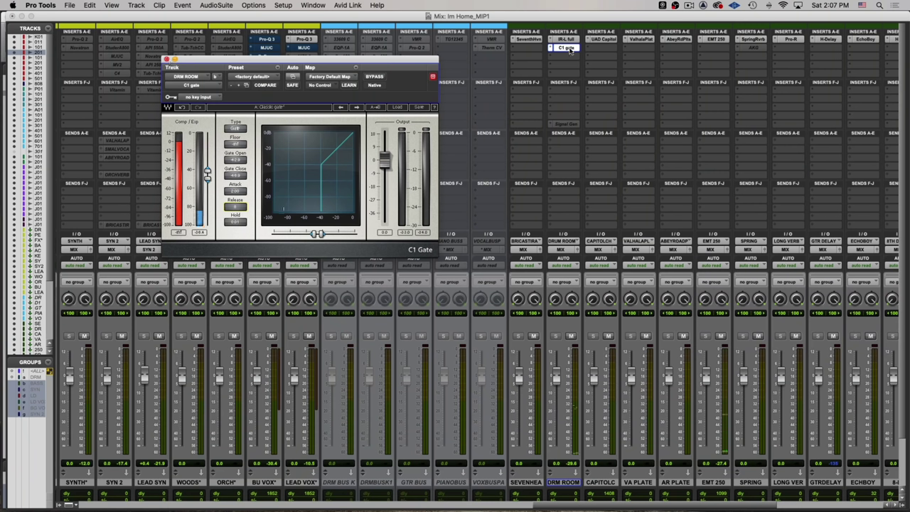
pyautogui.keyDown('super'); pyautogui.click(568, 47); pyautogui.keyUp('super')
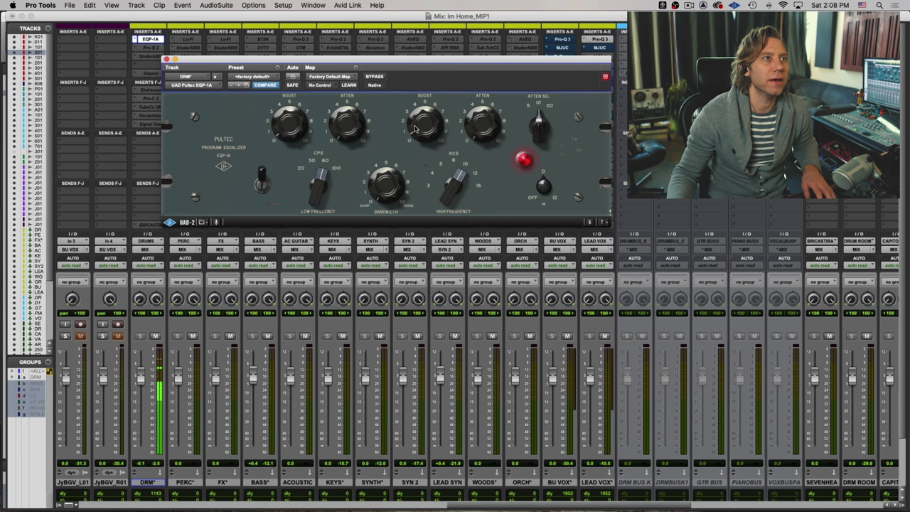
# Toggle the Pultec EQ's bypass on the drum bus and audition the Vitamin's high-mid and high bands in solo
pyautogui.click(373, 76)
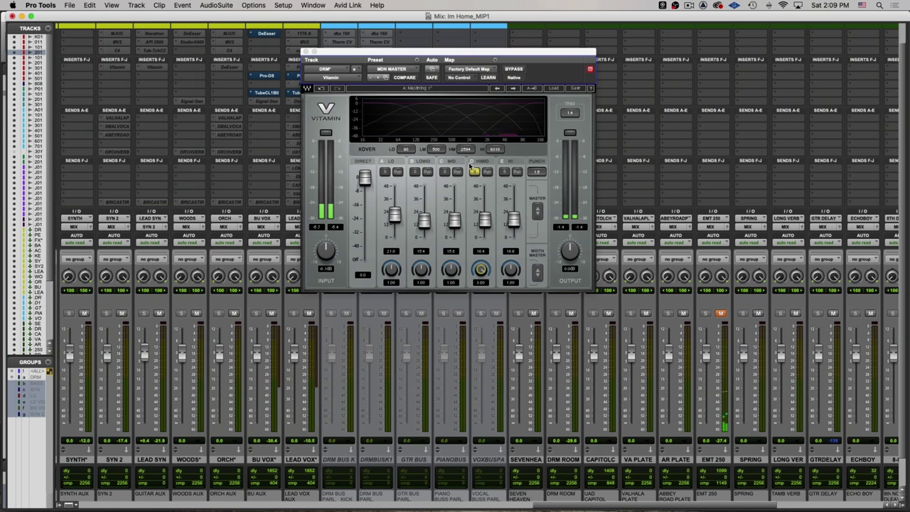
pyautogui.click(475, 172)
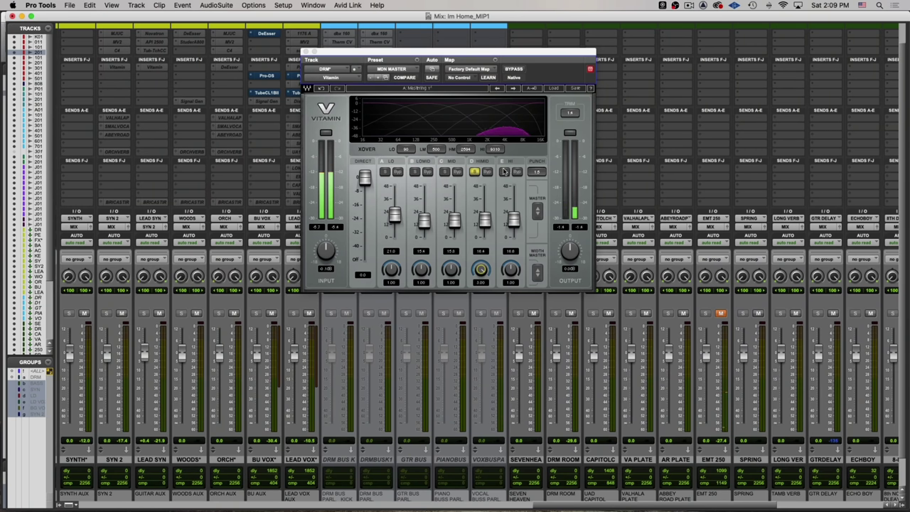
pyautogui.click(504, 171)
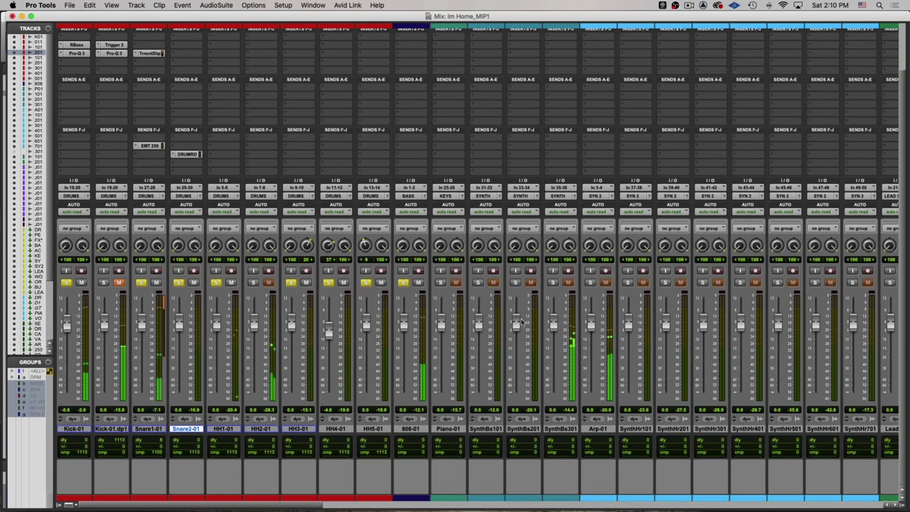
pyautogui.hscroll(10, 523, 323)
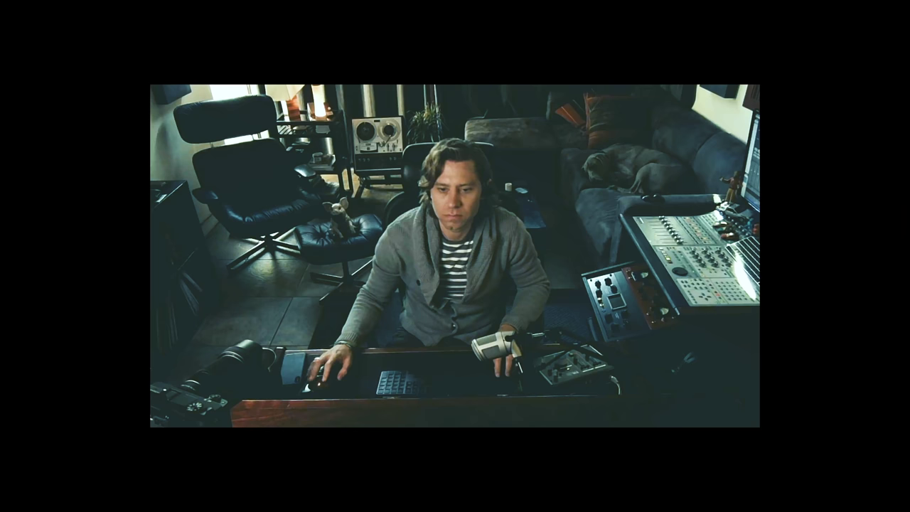
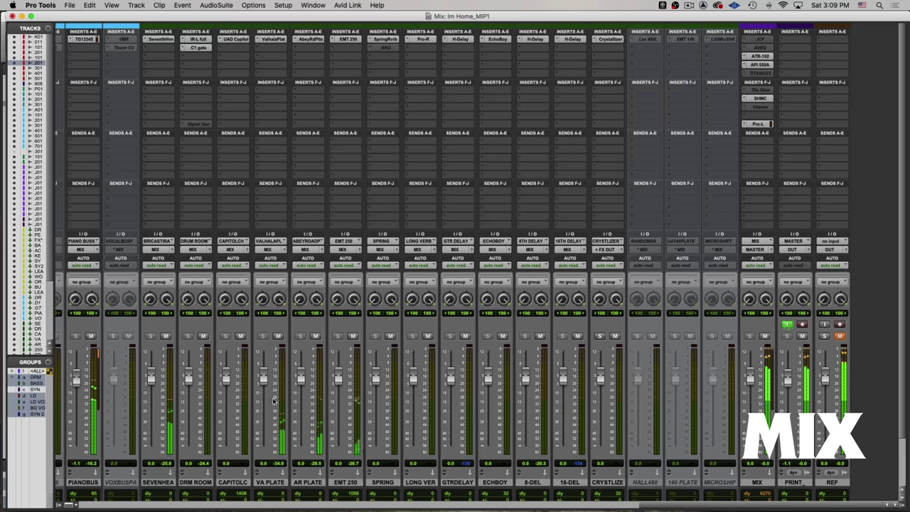
pyautogui.hscroll(-10, 262, 370)
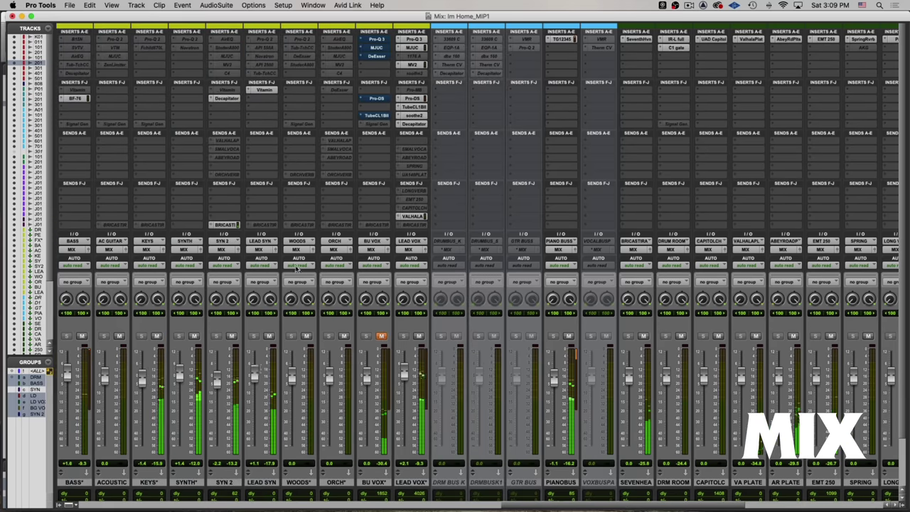
pyautogui.hscroll(-10, 297, 268)
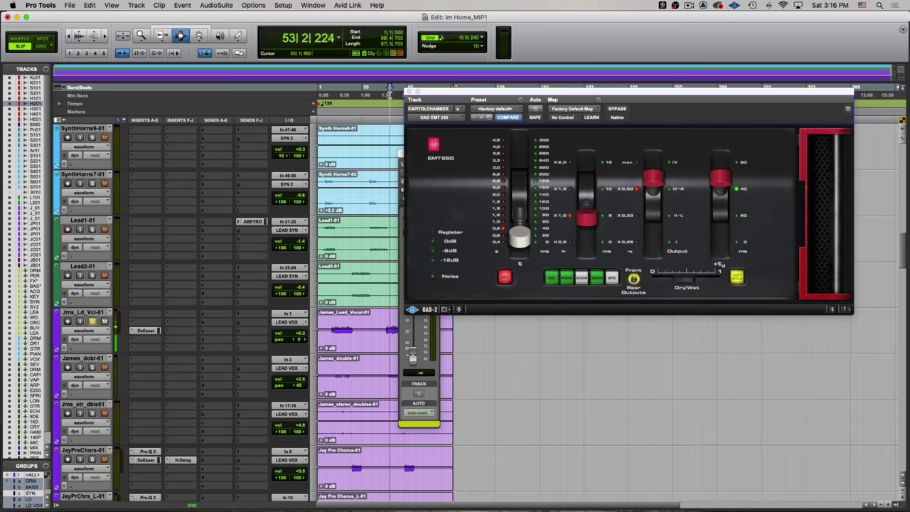
# Bring up the lead vocal's send to the Capitol chamber return to about -21.8 dB in the mixer
pyautogui.press('super+equal')
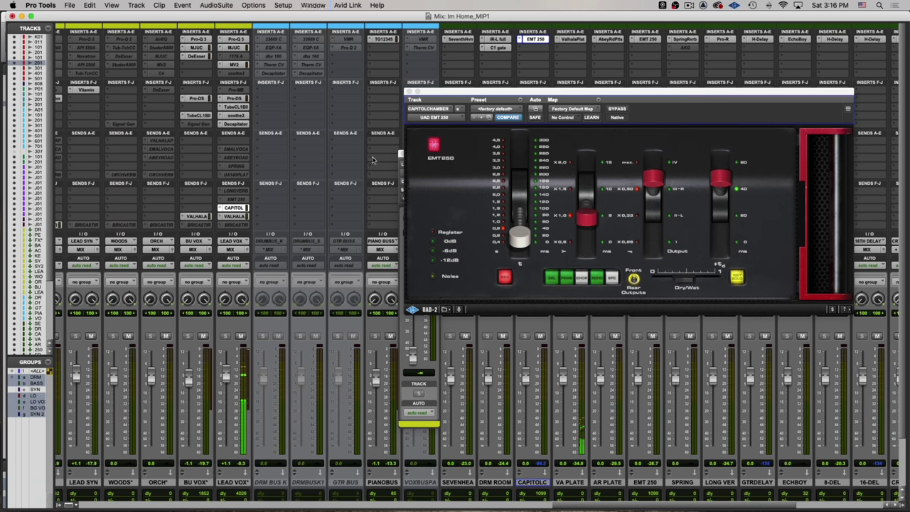
pyautogui.moveTo(459, 92); pyautogui.dragTo(626, 62)
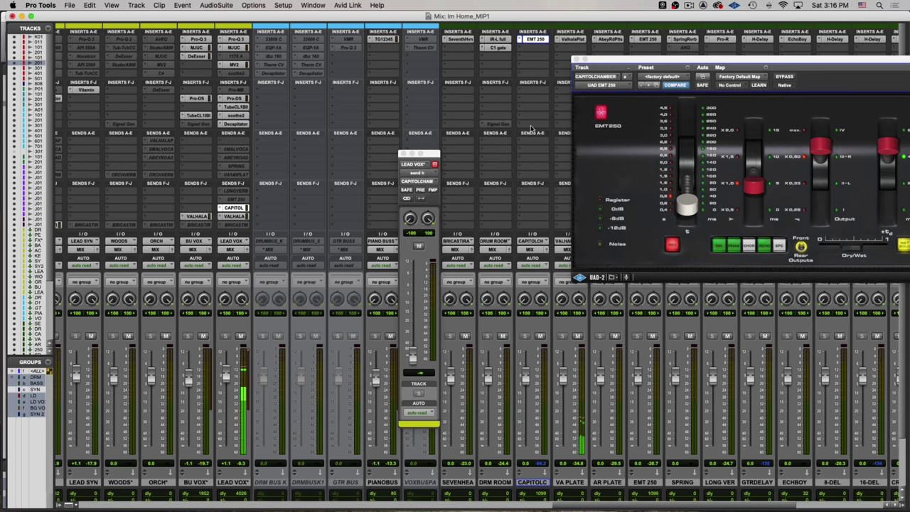
pyautogui.moveTo(412, 358); pyautogui.dragTo(411, 310)
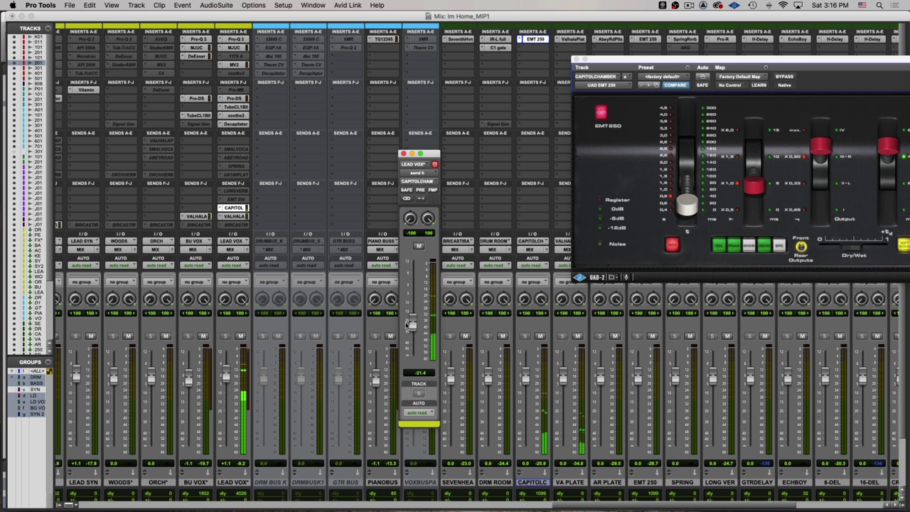
pyautogui.click(538, 293)
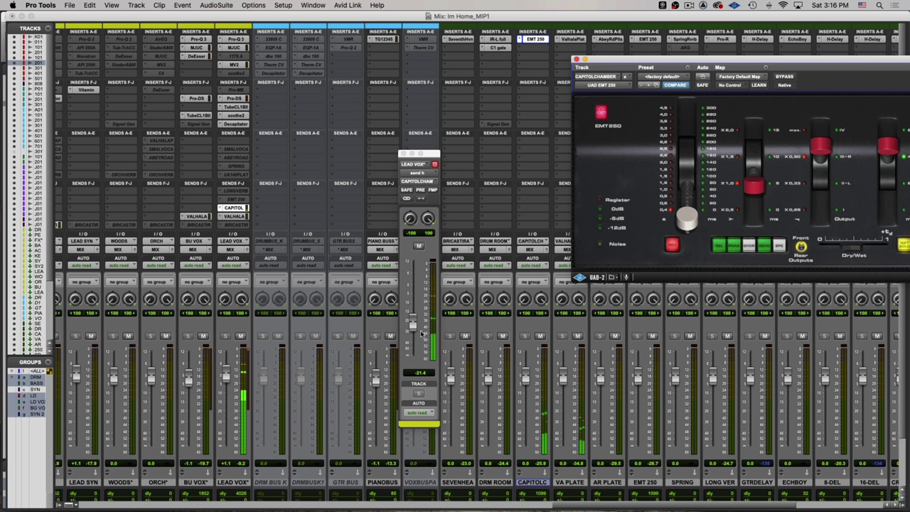
pyautogui.click(412, 324)
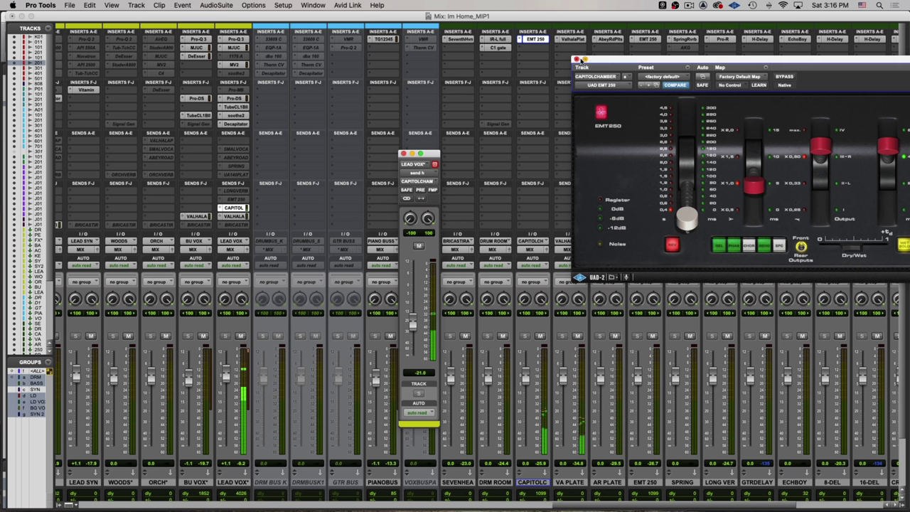
# Set the Capitol chamber return's EMT 250 pre-delay to 60 ms with the shortest decay of 0.4 s, and close the plug-in
pyautogui.moveTo(621, 59); pyautogui.dragTo(389, 52)
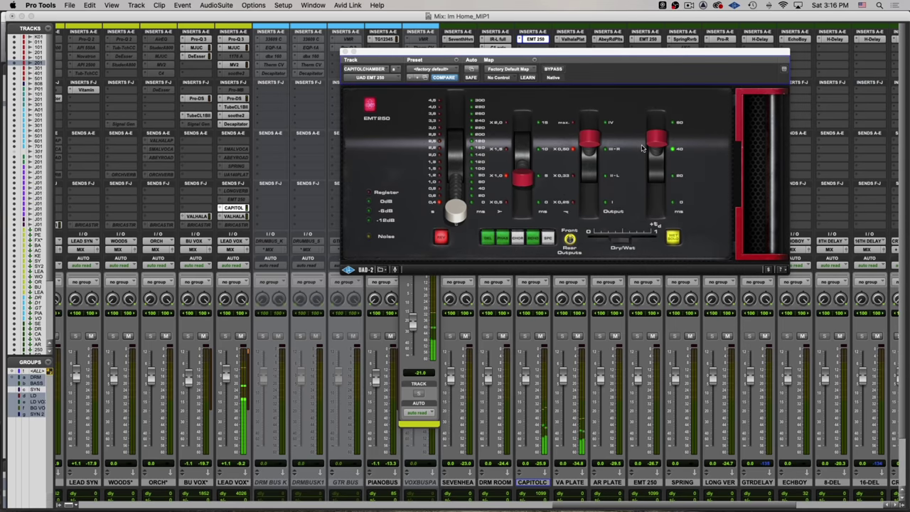
pyautogui.moveTo(642, 147); pyautogui.dragTo(666, 25)
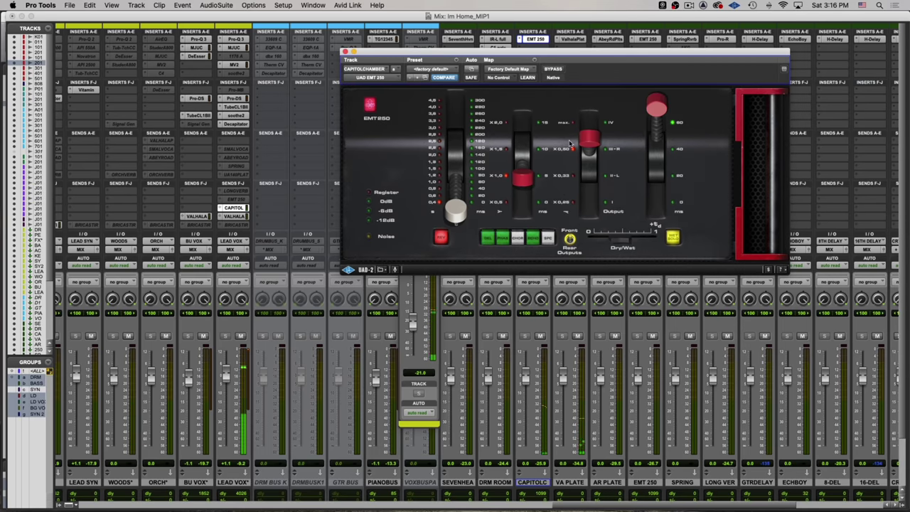
pyautogui.moveTo(527, 175)
pyautogui.mouseDown()
pyautogui.moveTo(520, 131)
pyautogui.moveTo(517, 330)
pyautogui.moveTo(526, 3)
pyautogui.moveTo(524, 175)
pyautogui.mouseUp()
pyautogui.moveTo(467, 207); pyautogui.dragTo(469, 277)
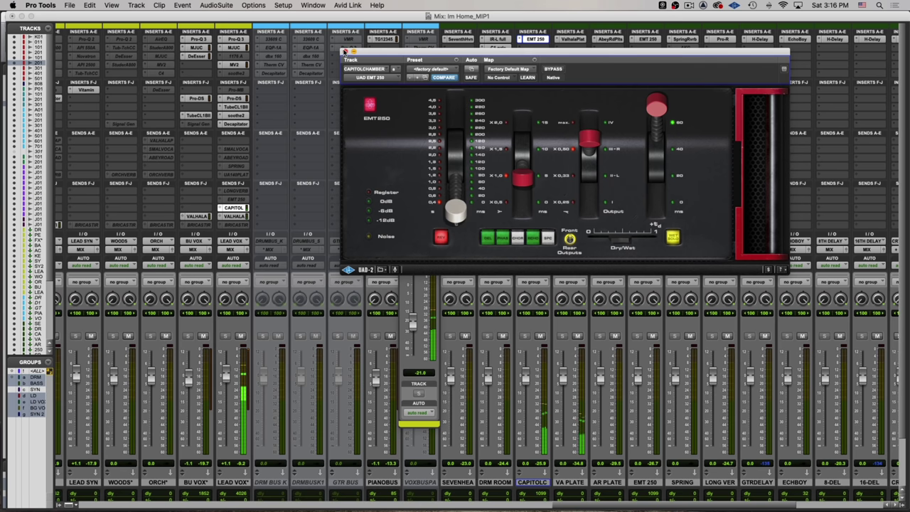
pyautogui.click(345, 51)
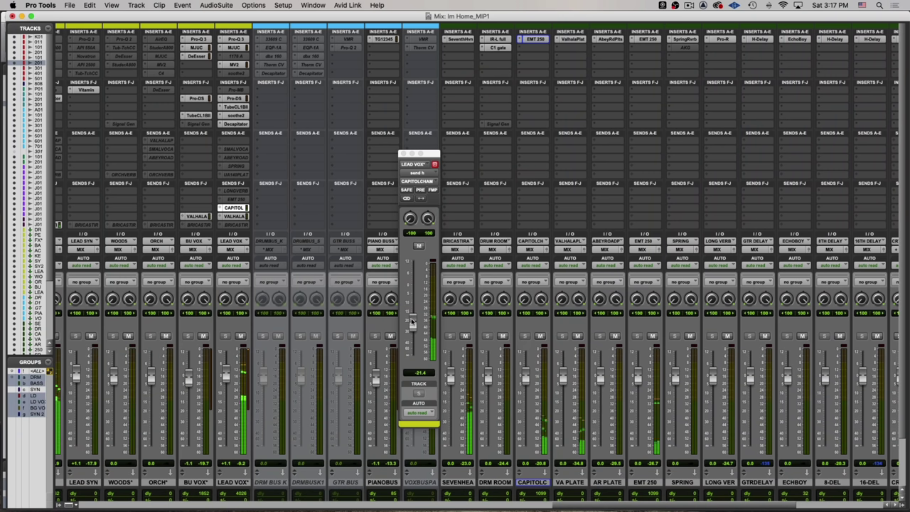
# Raise the lead vocal's Capitol chamber send to about -17.7 dB and close the send window
pyautogui.moveTo(411, 321); pyautogui.dragTo(412, 317)
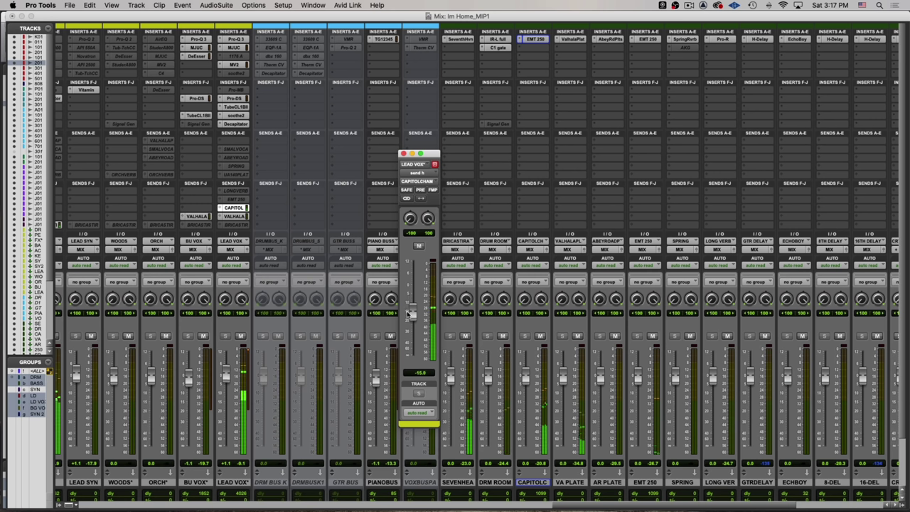
pyautogui.moveTo(411, 314); pyautogui.dragTo(410, 317)
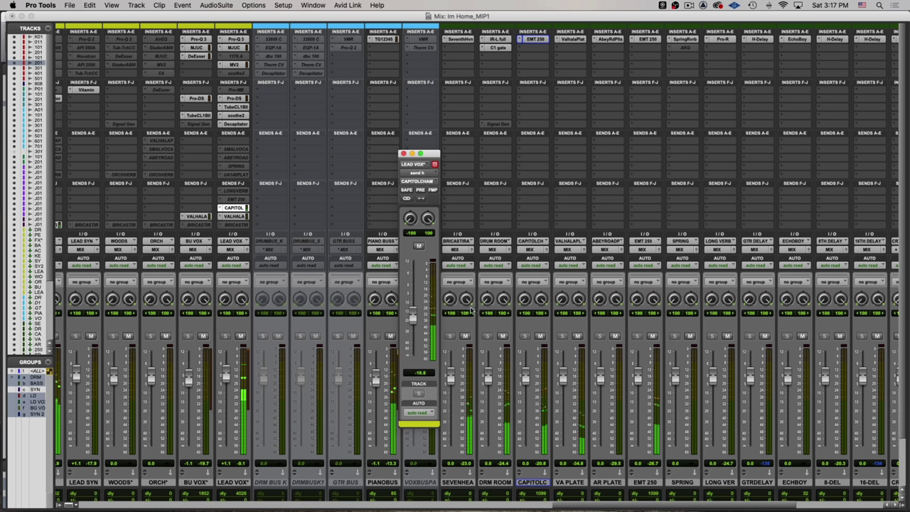
pyautogui.moveTo(412, 319); pyautogui.dragTo(413, 318)
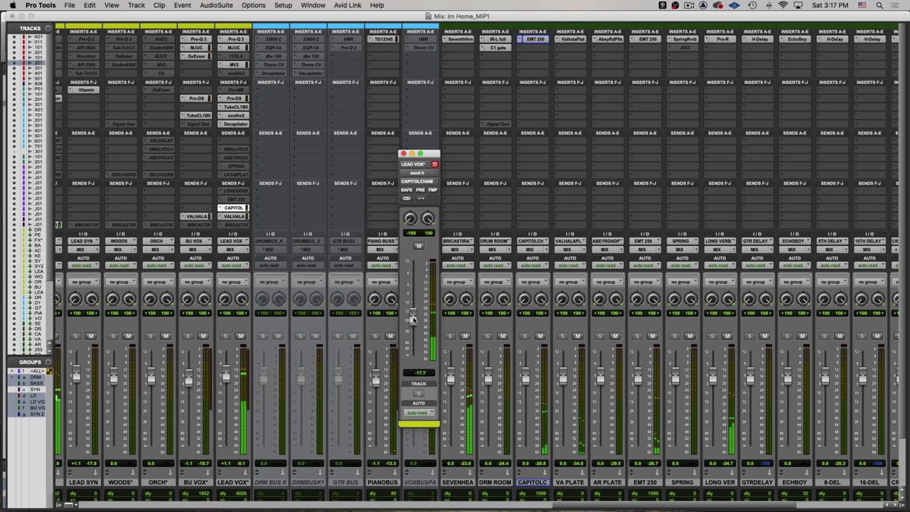
pyautogui.click(405, 153)
# Mute and unmute the SYN 2 aux track to compare the mix with and without it
pyautogui.scroll(-3, 387, 294)
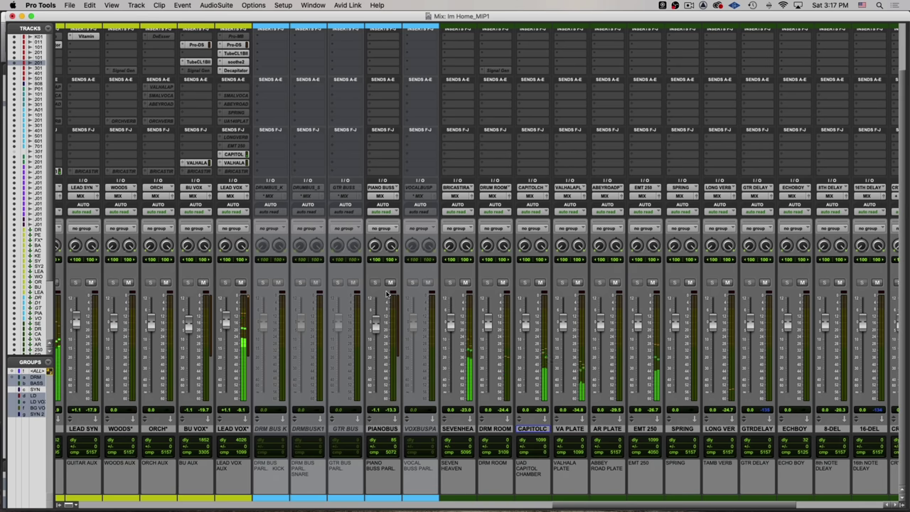
pyautogui.hscroll(-4, 388, 294)
pyautogui.click(191, 283)
pyautogui.click(190, 283)
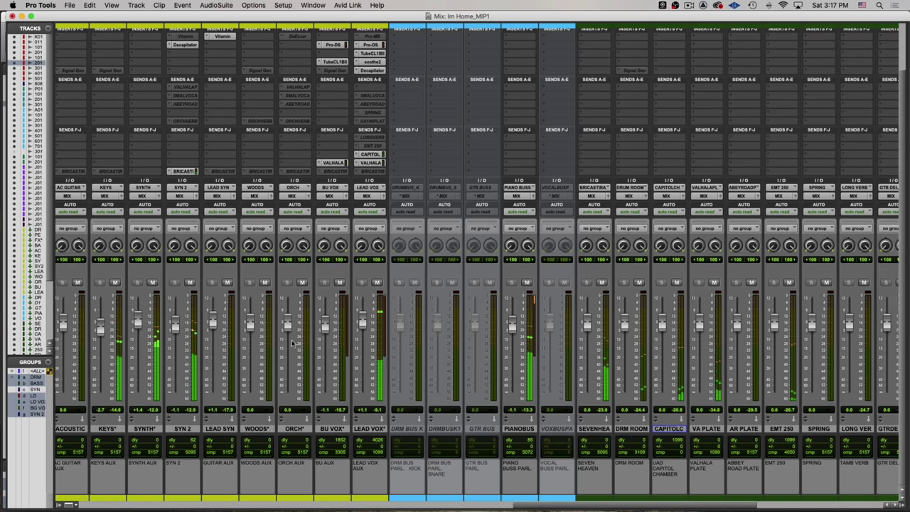
pyautogui.hscroll(5, 262, 340)
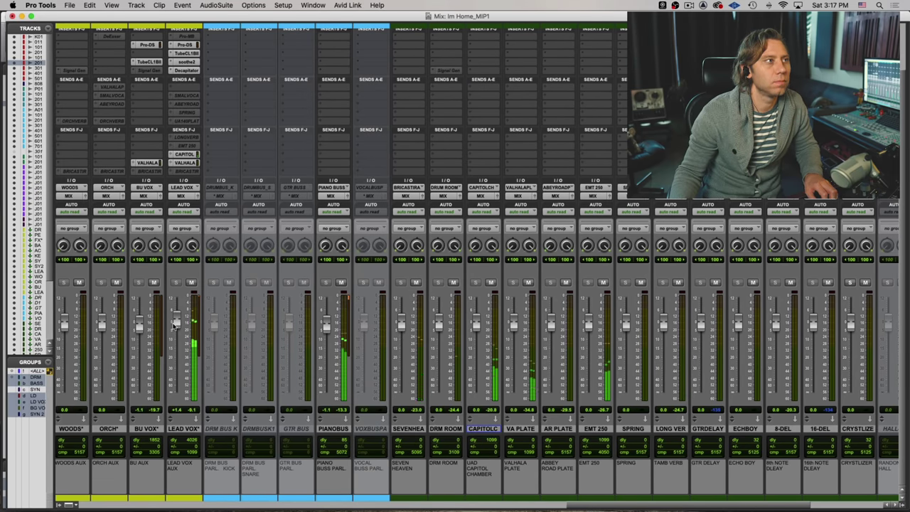
# Toggle input monitoring on the print track to compare the mix with the reference track
pyautogui.hscroll(-8, 381, 306)
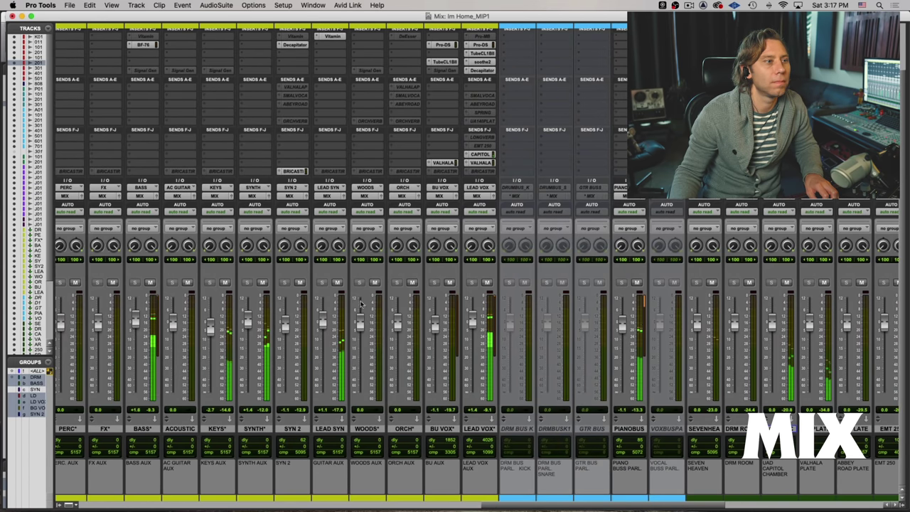
pyautogui.hscroll(-1, 381, 306)
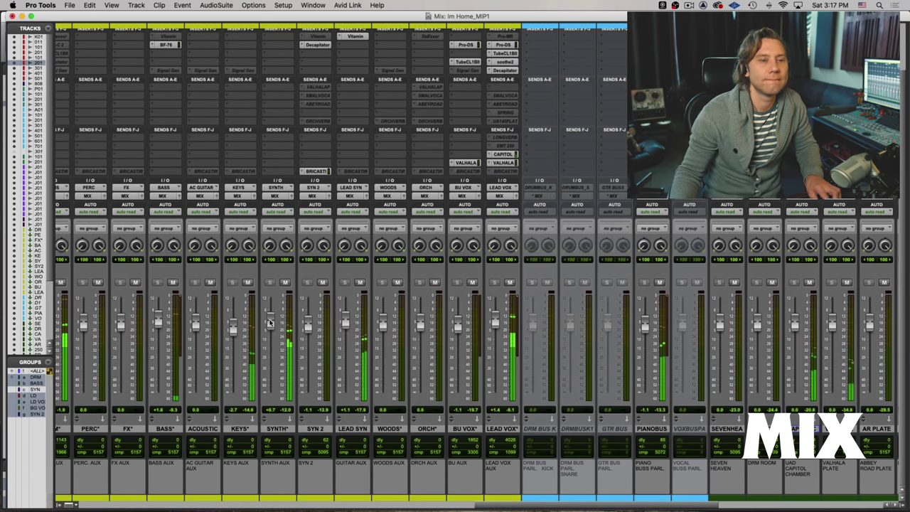
pyautogui.hscroll(15, 268, 322)
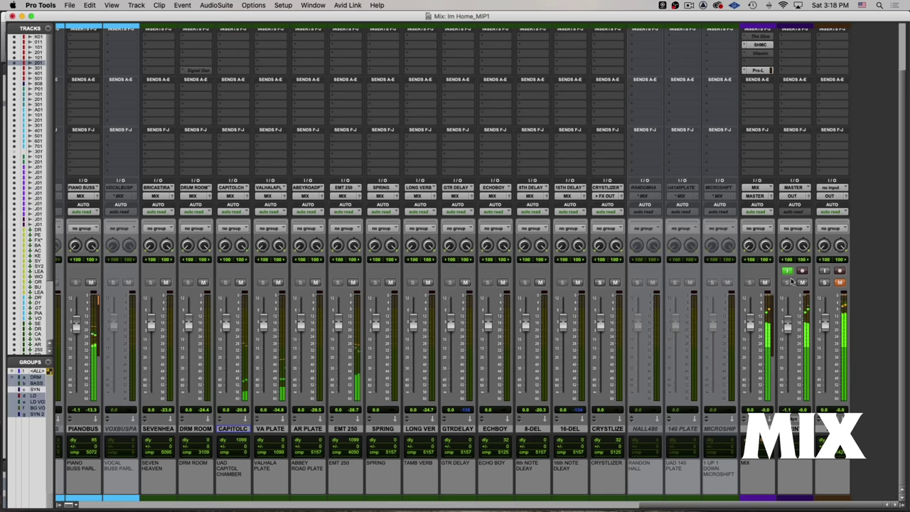
pyautogui.click(788, 271)
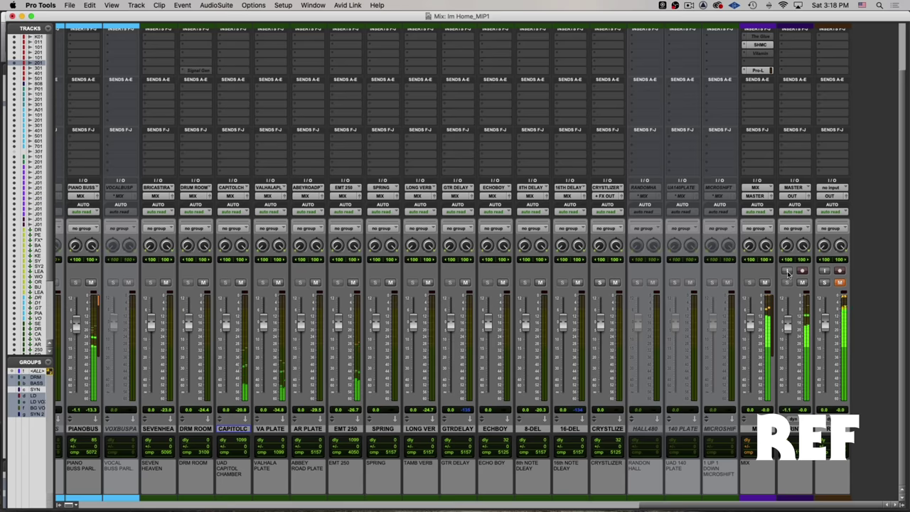
pyautogui.click(787, 271)
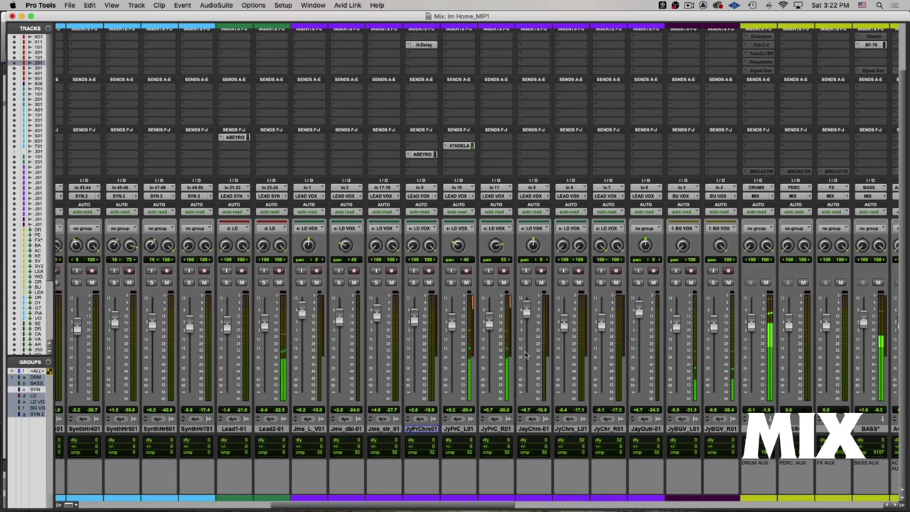
# Narrow the panning of the pre-chorus vocals, setting JyPrC_L01 to 33 left and JyPrC_R01 to 28 right
pyautogui.moveTo(489, 325); pyautogui.dragTo(453, 327)
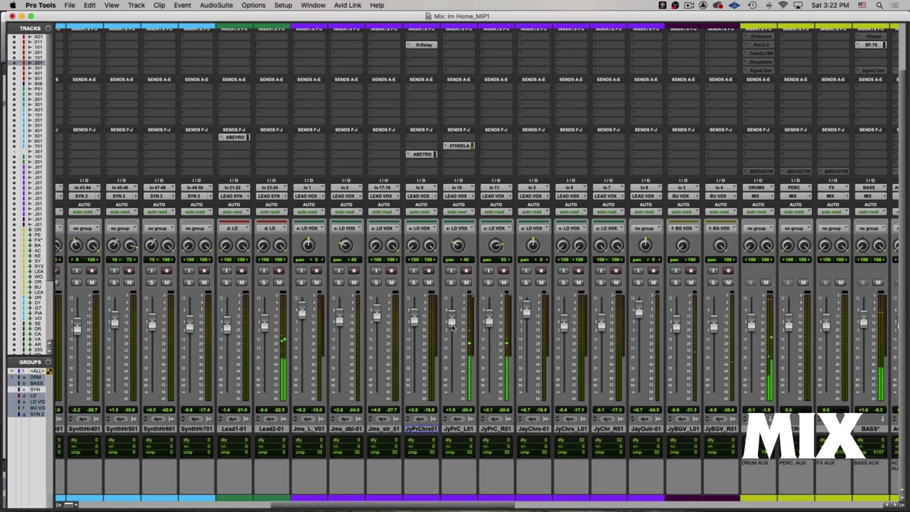
pyautogui.moveTo(457, 244); pyautogui.dragTo(458, 249)
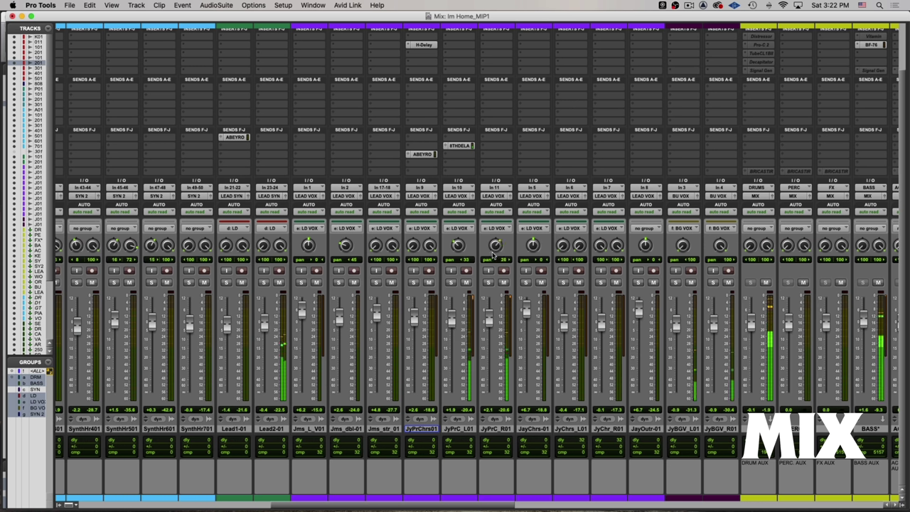
pyautogui.press('d')
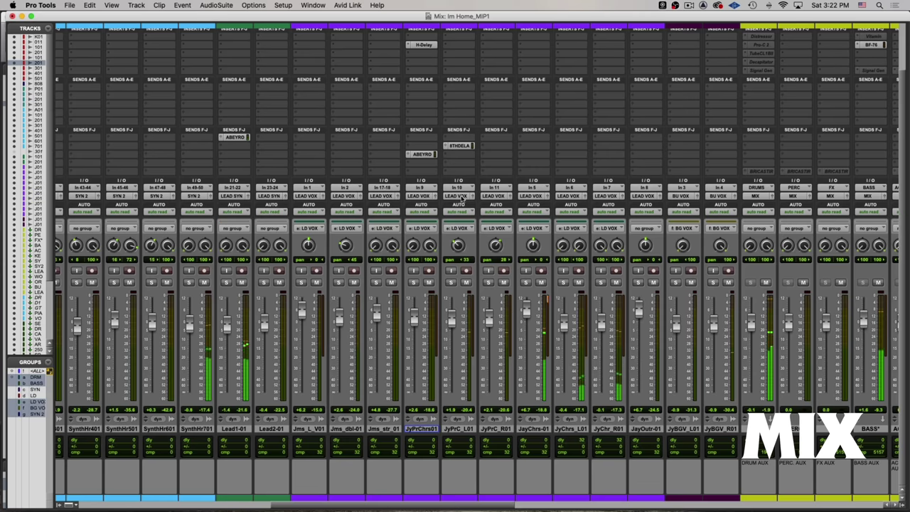
# Adjust the Pro-Q 3 low cut on the JyPrC_L01 and JyPrC_R01 vocals, with JyPrC_R01 at about 218 Hz, and close the plug-in
pyautogui.scroll(3, 461, 197)
pyautogui.click(461, 40)
pyautogui.scroll(-3, 463, 300)
pyautogui.moveTo(465, 300); pyautogui.dragTo(480, 300)
pyautogui.click(498, 39)
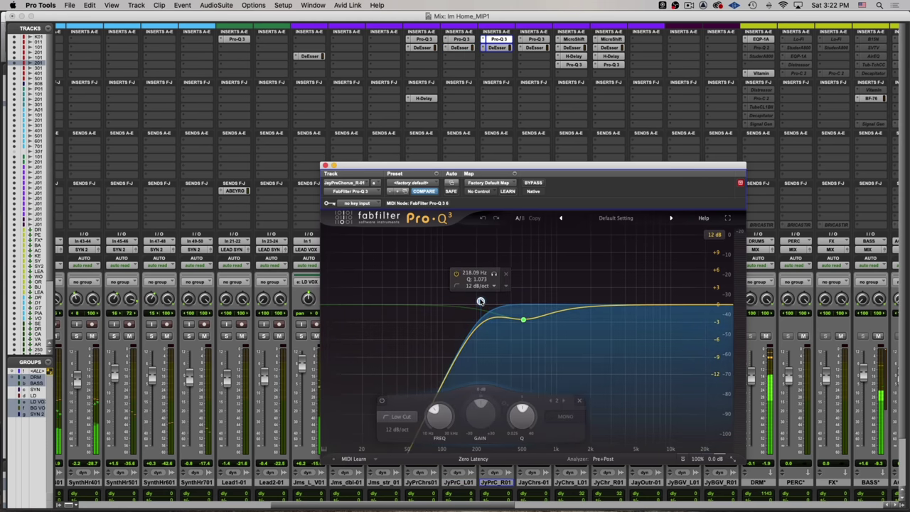
pyautogui.click(326, 165)
pyautogui.scroll(-3, 334, 324)
# Enable the SYN mix group and lower its synth faders together, bringing SynthHr401 to -3.0 dB
pyautogui.hscroll(-5, 363, 349)
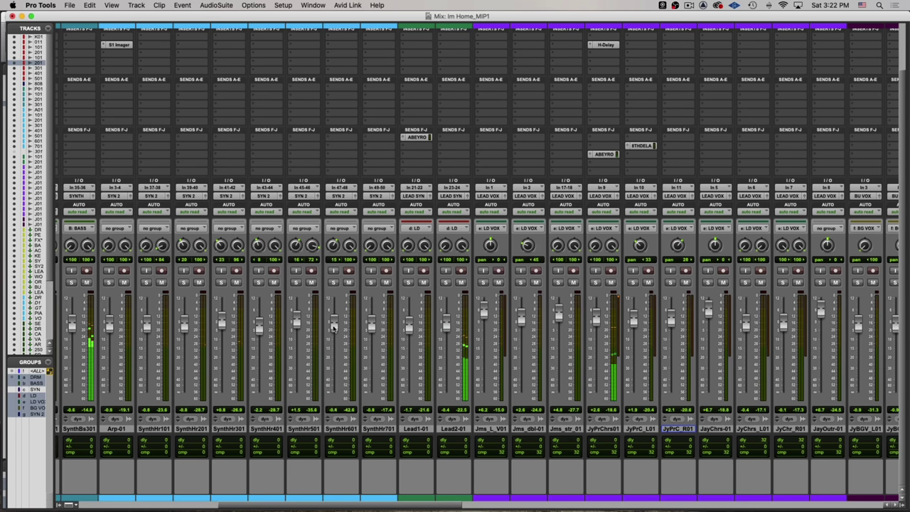
pyautogui.press('super+shift+g')
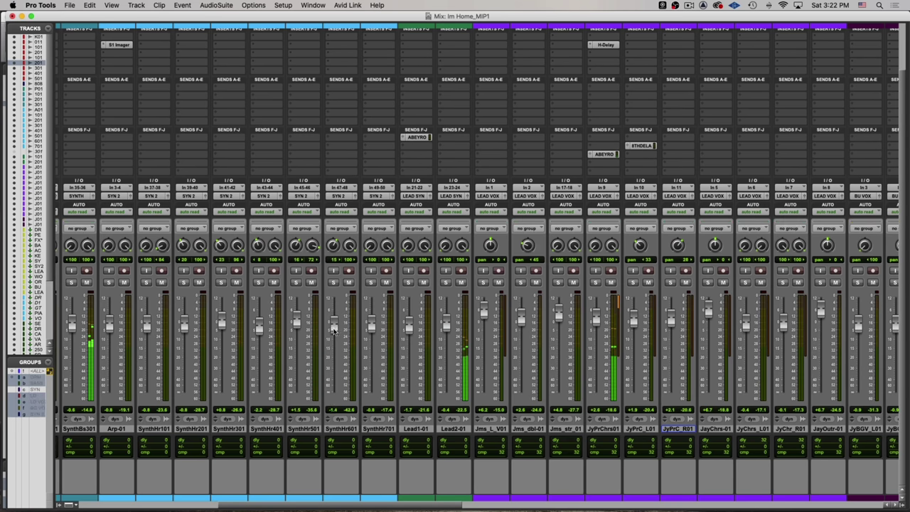
pyautogui.press('super+shift+g')
pyautogui.click(32, 390)
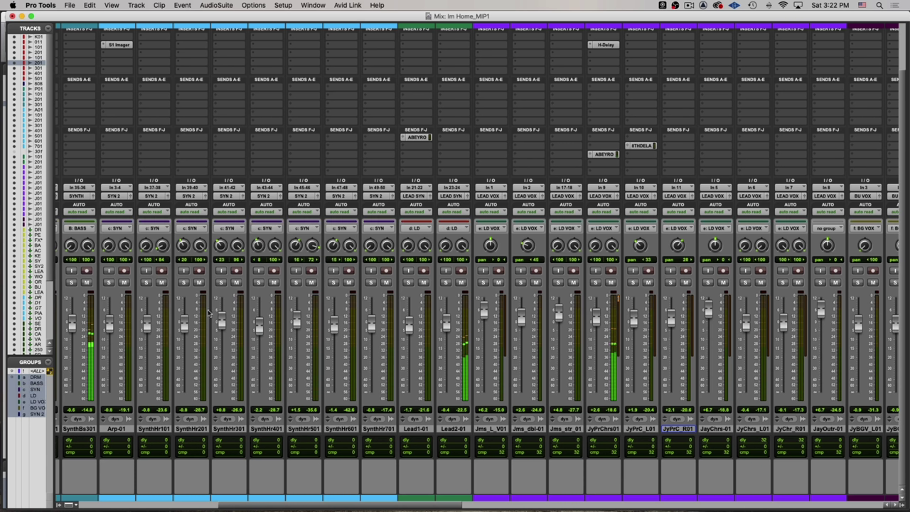
pyautogui.moveTo(259, 322); pyautogui.dragTo(259, 328)
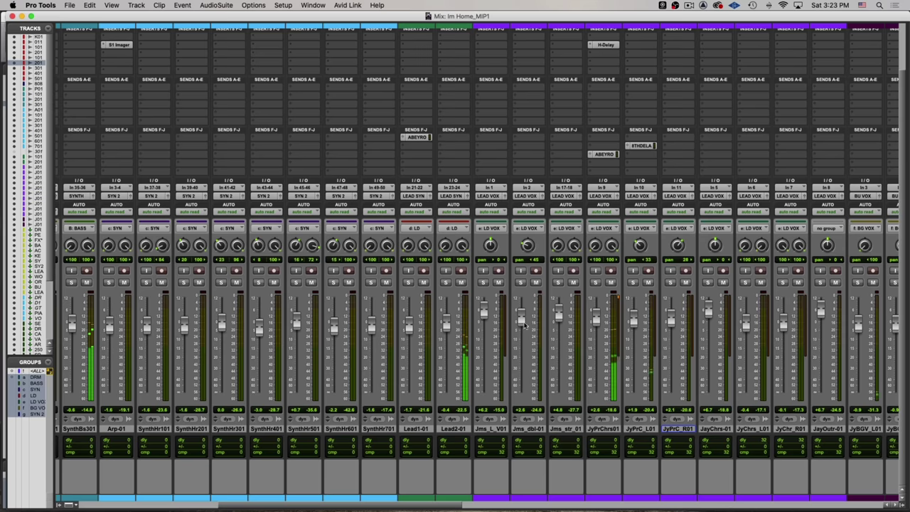
# Compare the mix with the reference again through the print track's input monitoring, and save the session
pyautogui.hscroll(10, 509, 324)
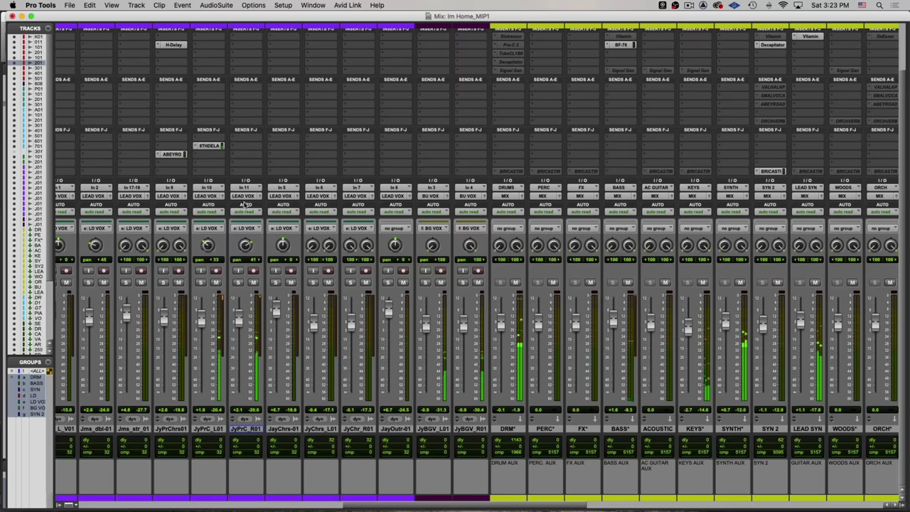
pyautogui.hscroll(20, 244, 204)
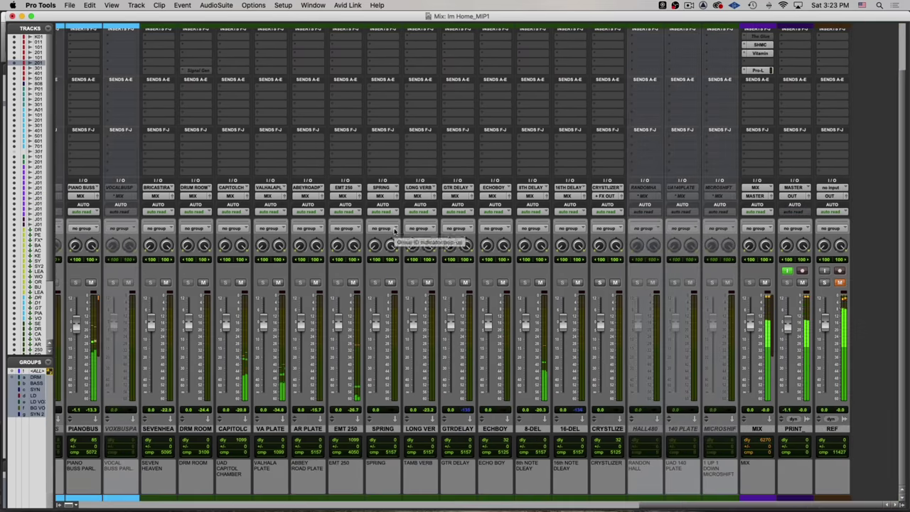
pyautogui.click(787, 271)
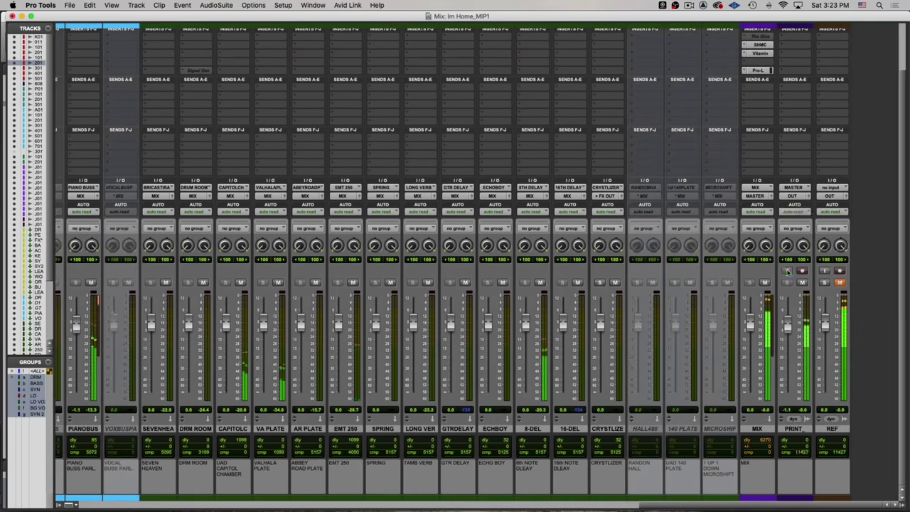
pyautogui.click(788, 271)
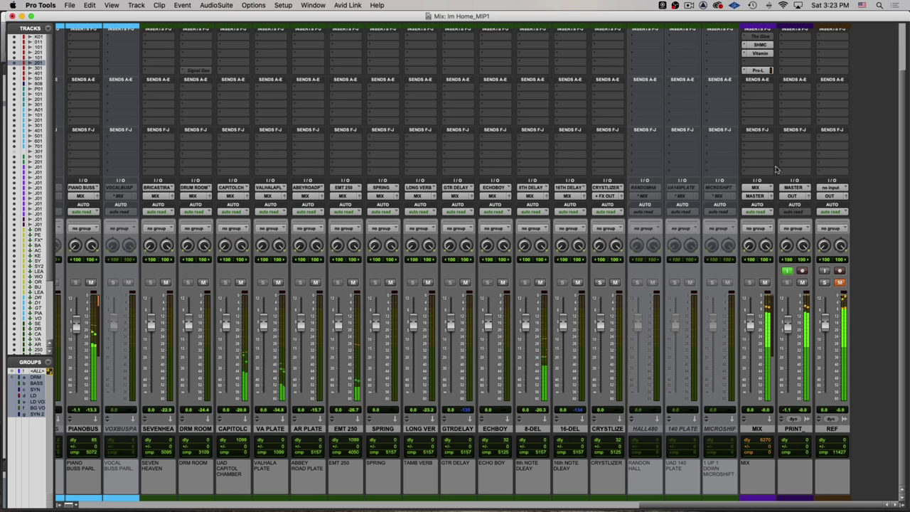
pyautogui.click(761, 45)
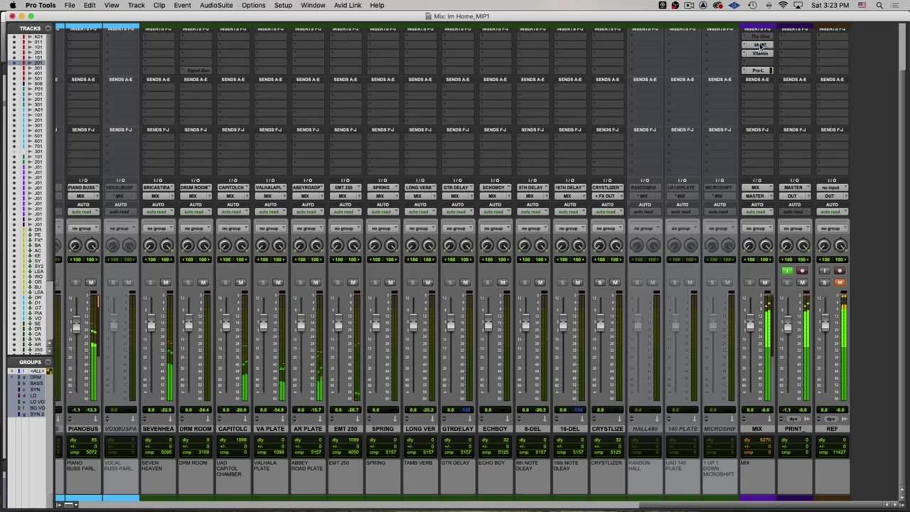
pyautogui.press('super+s')
# Add an Abbey Road plate send on the JayChrs-01 vocal at about -13.7 dB and close the send window
pyautogui.hscroll(-10, 491, 238)
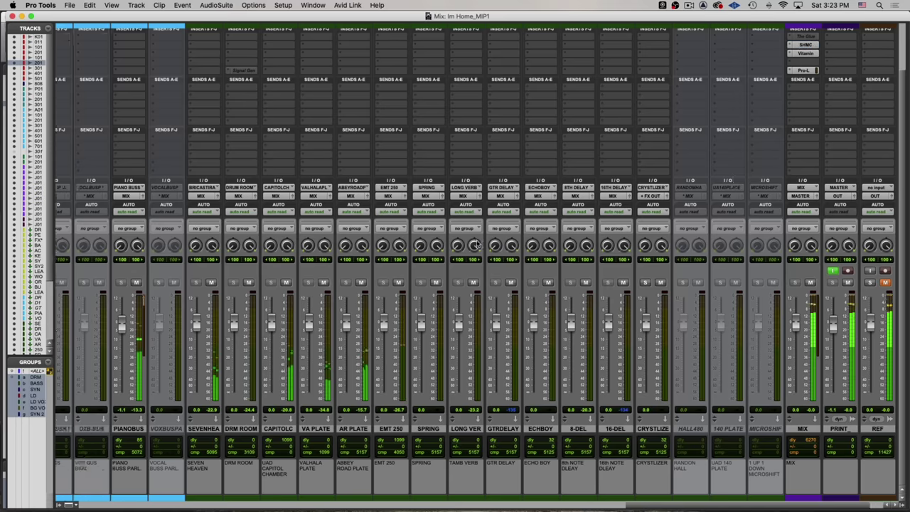
pyautogui.hscroll(-15, 470, 254)
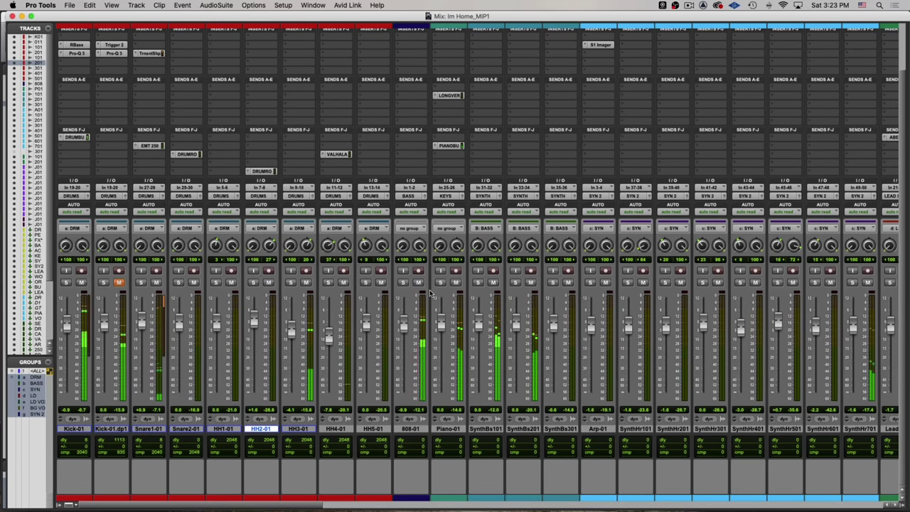
pyautogui.hscroll(15, 430, 294)
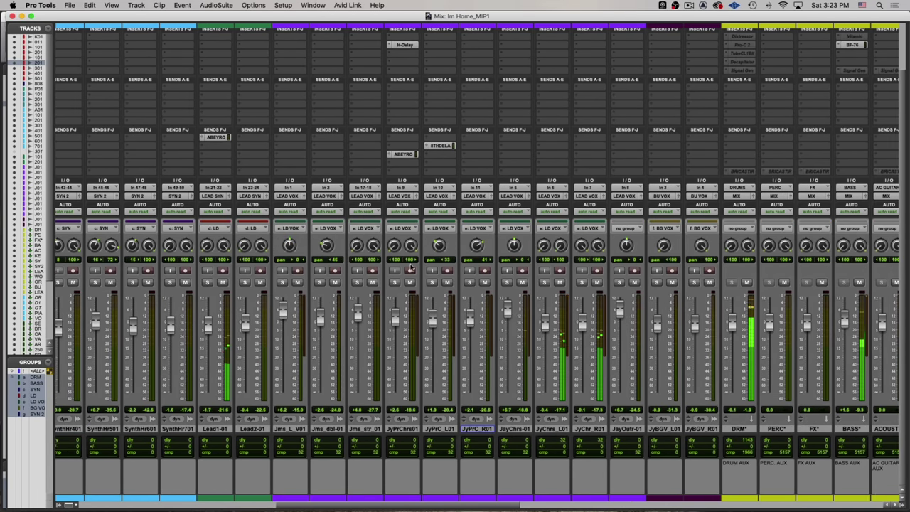
pyautogui.click(513, 155)
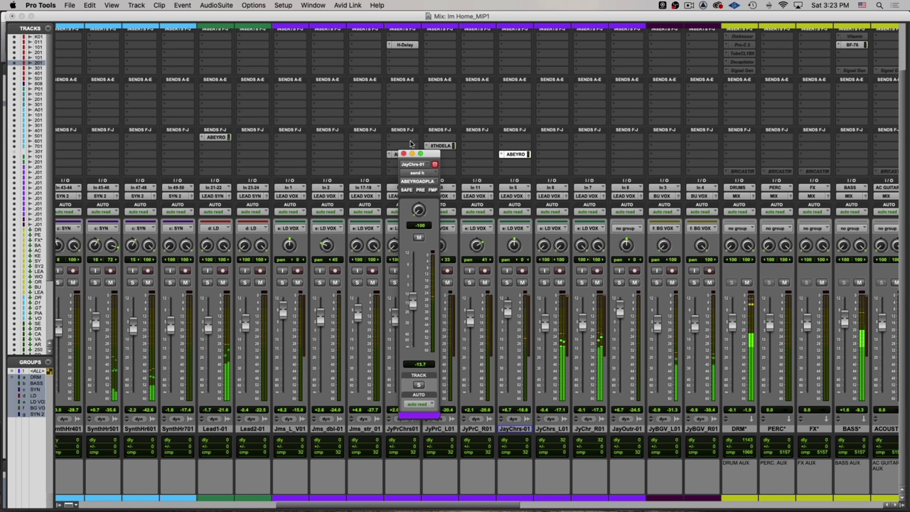
pyautogui.click(404, 154)
# Open the Abbey Road Plates plug-in on the AR PLATE return
pyautogui.hscroll(10, 573, 193)
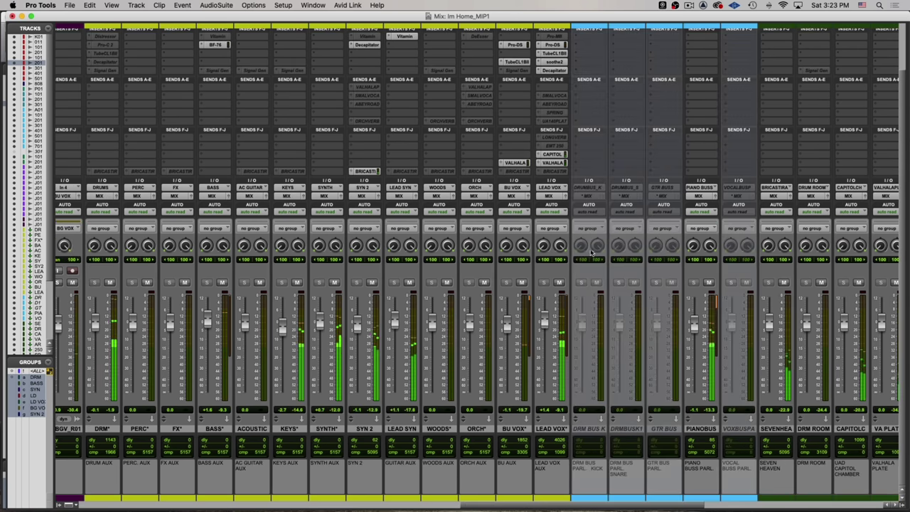
pyautogui.hscroll(12, 584, 196)
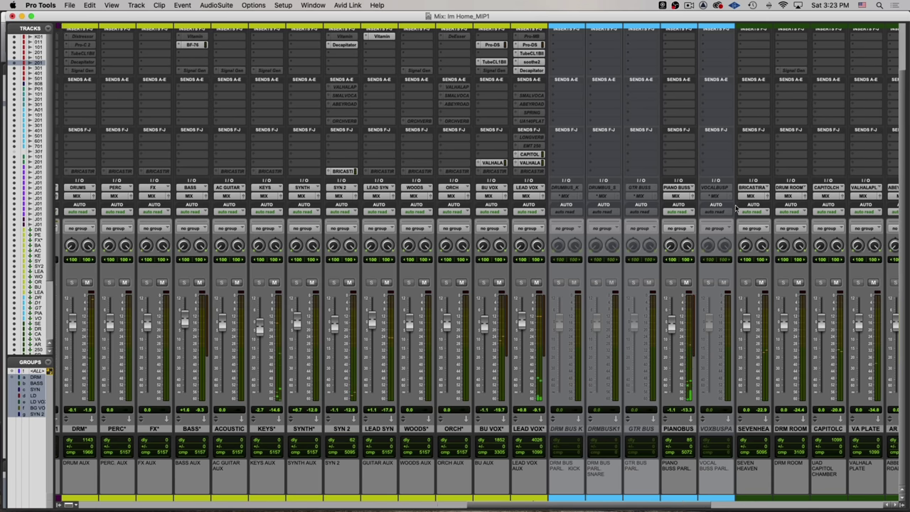
pyautogui.scroll(3, 687, 136)
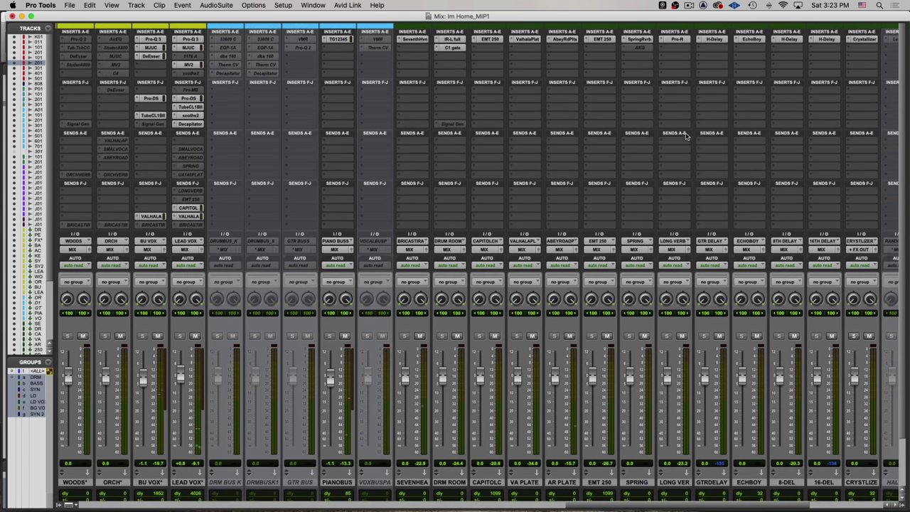
pyautogui.click(564, 39)
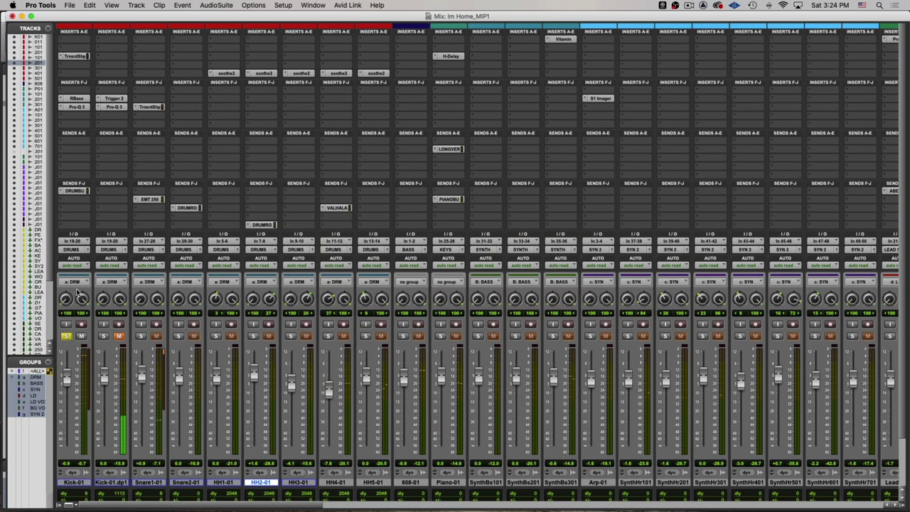
# Set a +5.88 dB bell boost at about 976 Hz in the Kick-01 track's Pro-Q 3 while auditioning the band
pyautogui.click(76, 106)
pyautogui.click(558, 271)
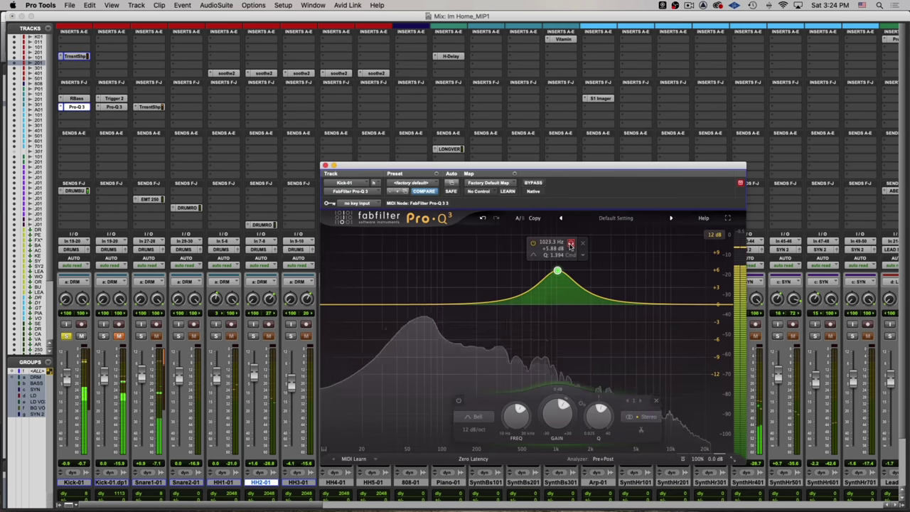
pyautogui.moveTo(561, 244)
pyautogui.mouseDown()
pyautogui.moveTo(587, 245)
pyautogui.moveTo(568, 245)
pyautogui.mouseUp()
pyautogui.press('space')
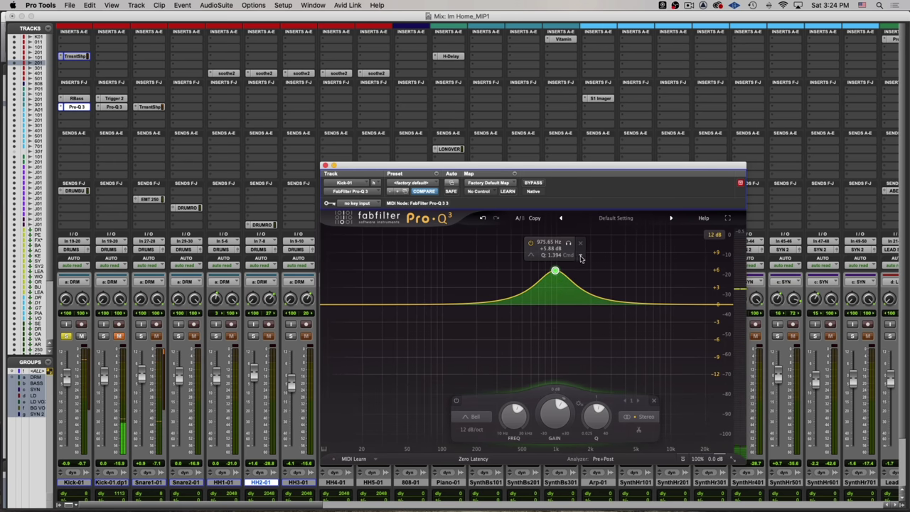
# Make the kick's 976 Hz bell band dynamic, give it a slight upward dynamic range during playback, and close Pro-Q 3
pyautogui.click(581, 257)
pyautogui.click(613, 285)
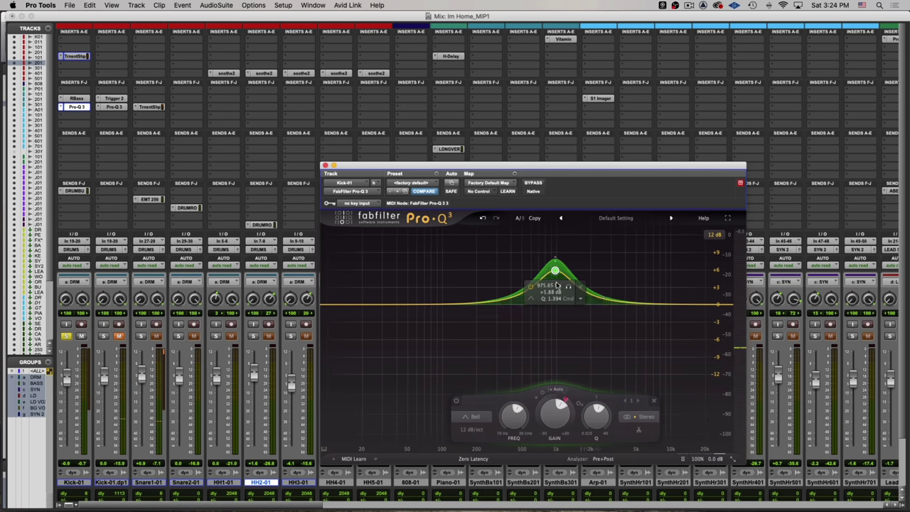
pyautogui.press('space')
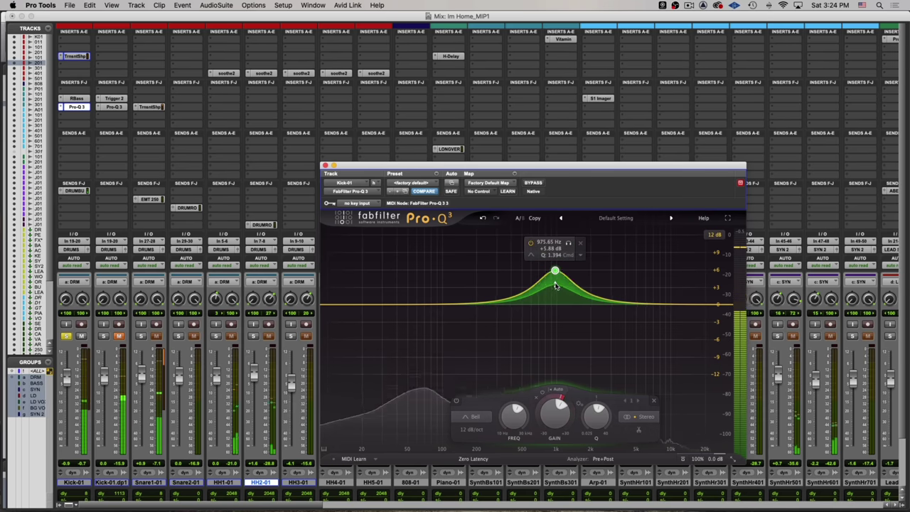
pyautogui.moveTo(556, 287); pyautogui.dragTo(556, 257)
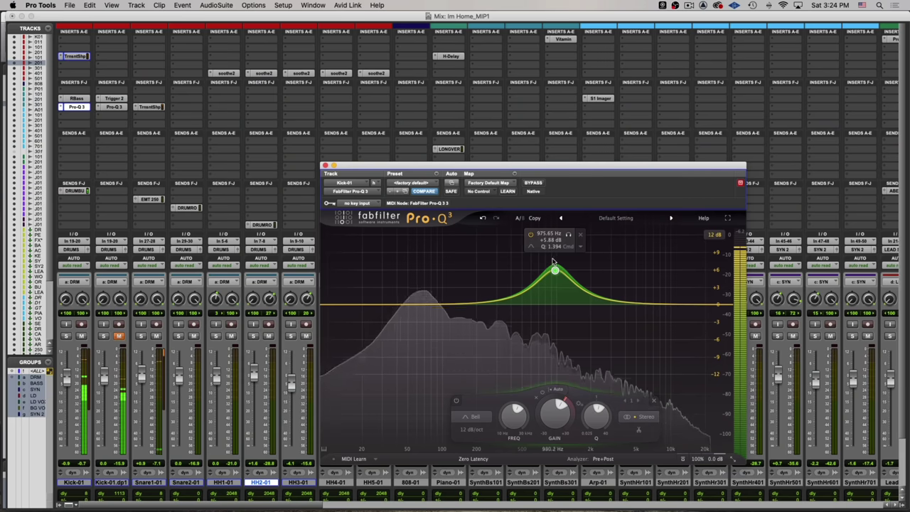
pyautogui.click(325, 166)
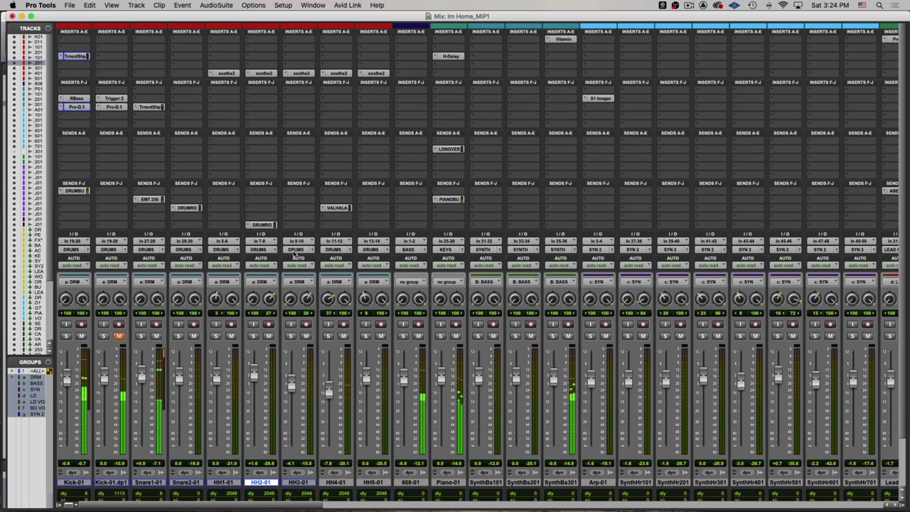
# Switch to the Edit window and play the kick tracks from bar 7
pyautogui.press('super+equal')
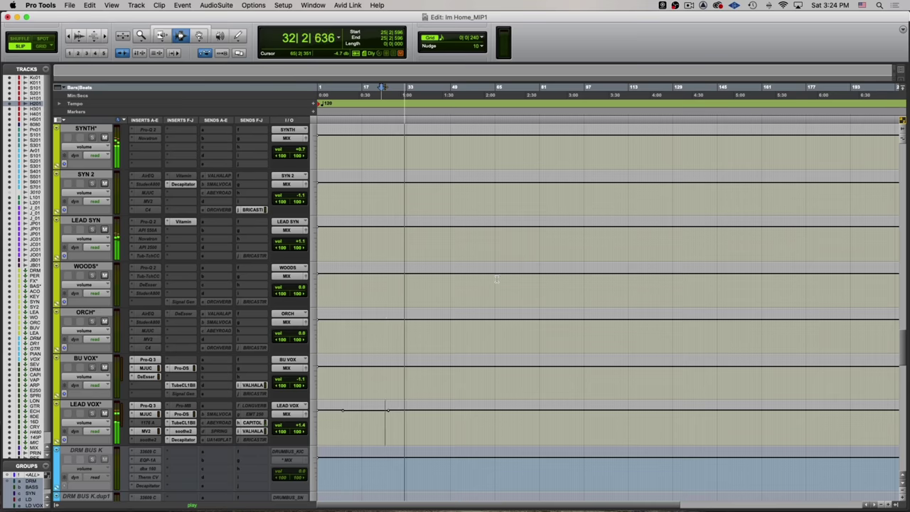
pyautogui.press('space')
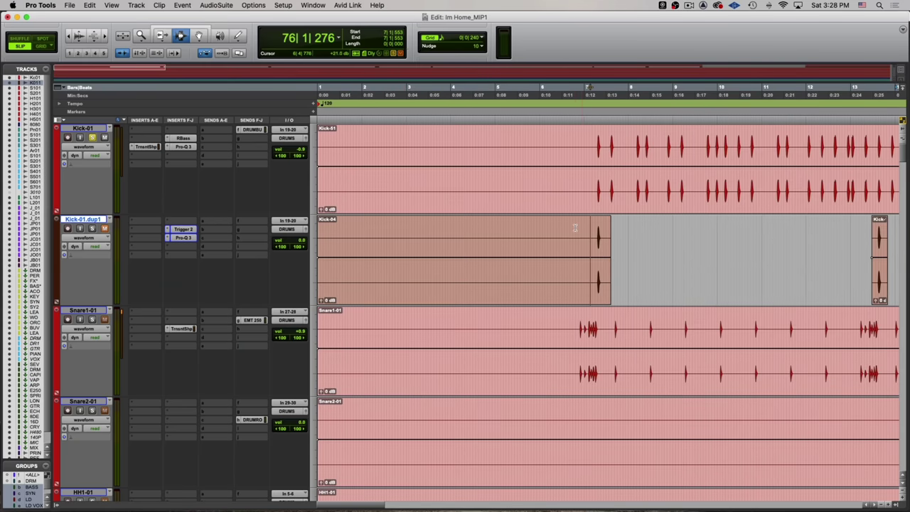
pyautogui.press('space')
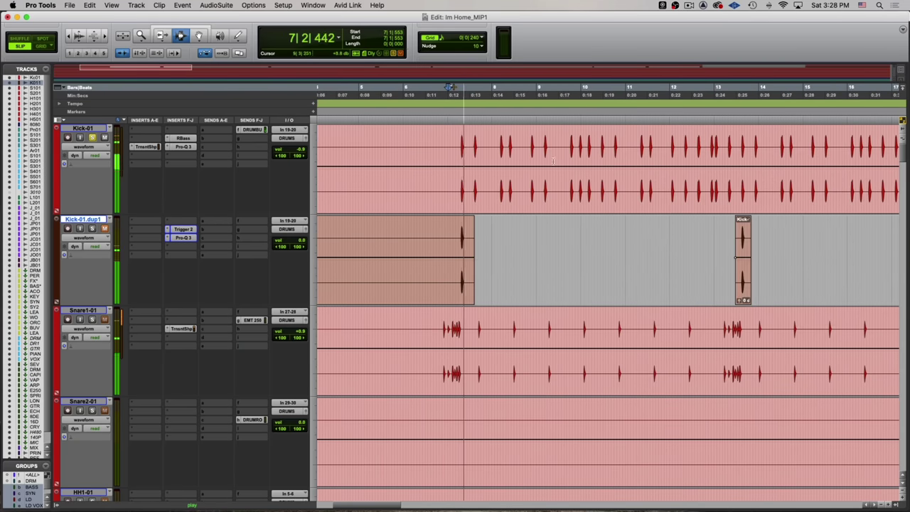
# Open Trigger 2 on the Kick-01.dup1 track, play the song, and raise the track's volume to +3.6 dB
pyautogui.press('space')
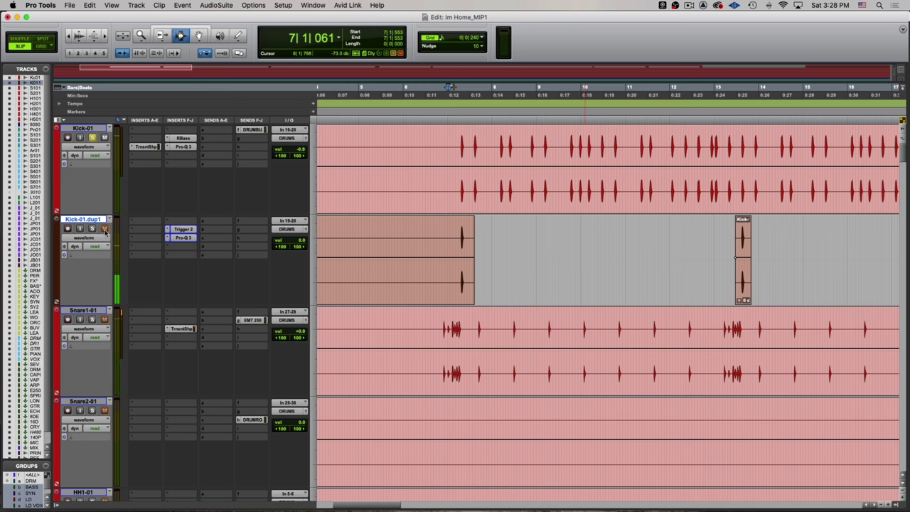
pyautogui.click(182, 231)
pyautogui.press('space')
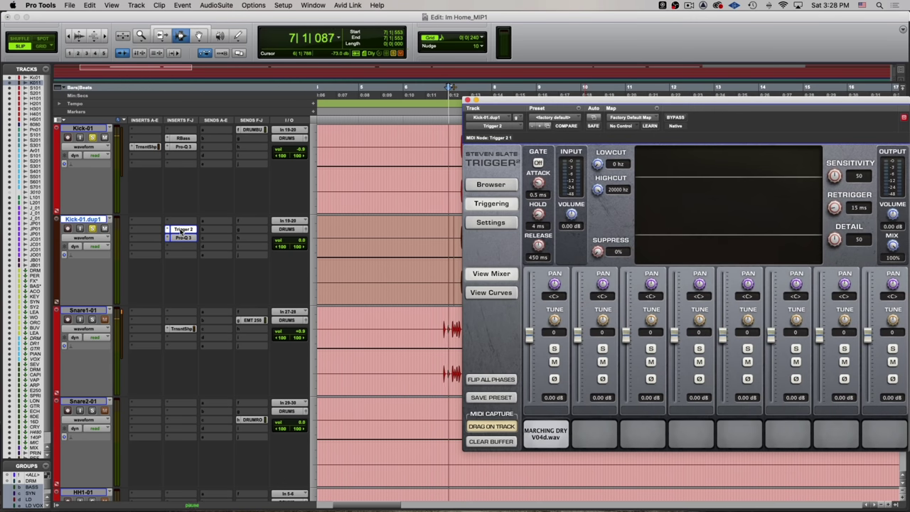
pyautogui.press('space')
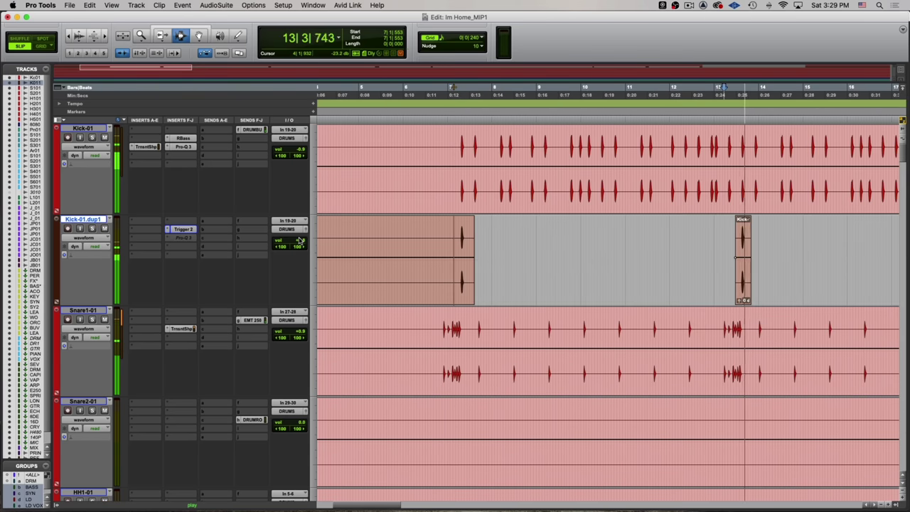
pyautogui.click(299, 243)
pyautogui.moveTo(298, 244); pyautogui.dragTo(297, 239)
# Set all Edit window tracks to small height and zoom the timeline out around the PRINT_ and REF tracks
pyautogui.press('super+bracketleft')
pyautogui.press('super+bracketleft')
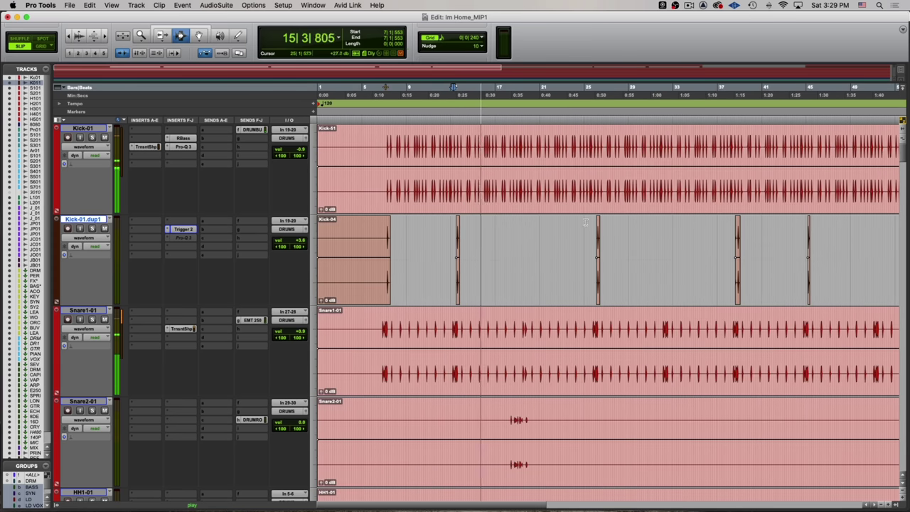
pyautogui.press('super+equal')
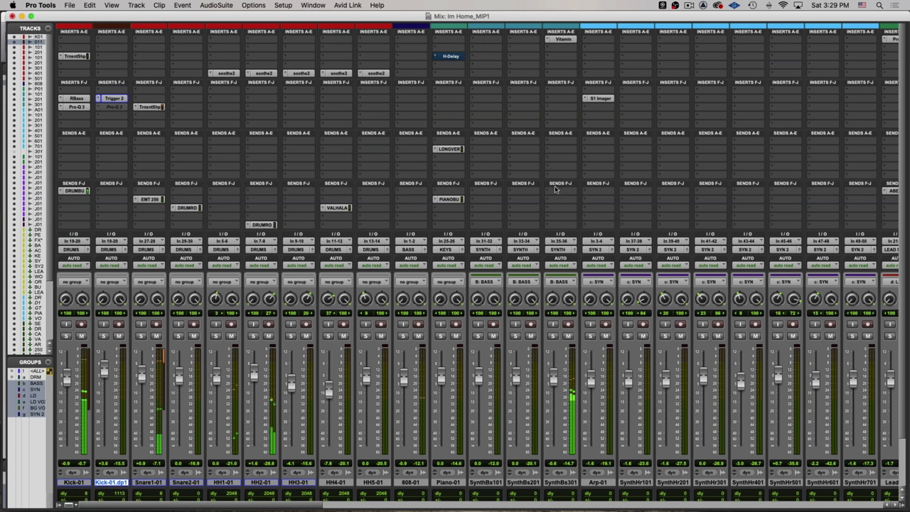
pyautogui.press('super+equal')
pyautogui.scroll(-15, 580, 202)
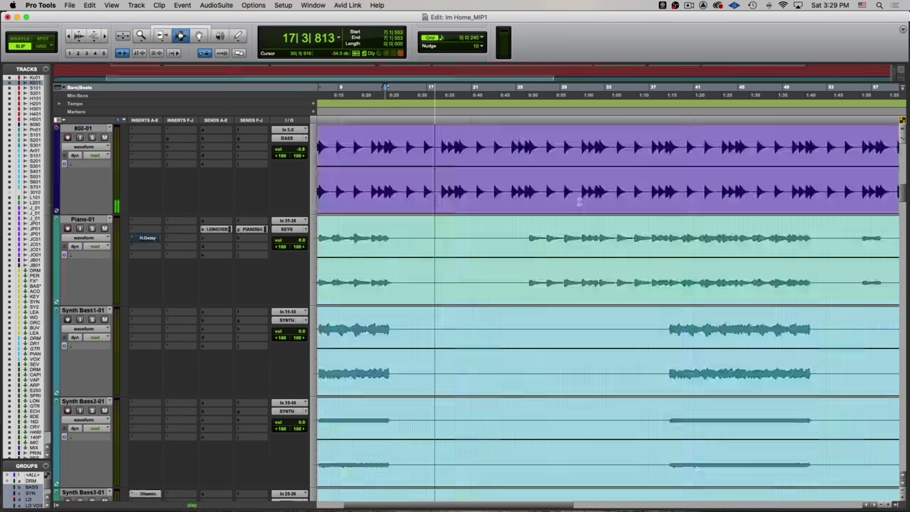
pyautogui.click(313, 252)
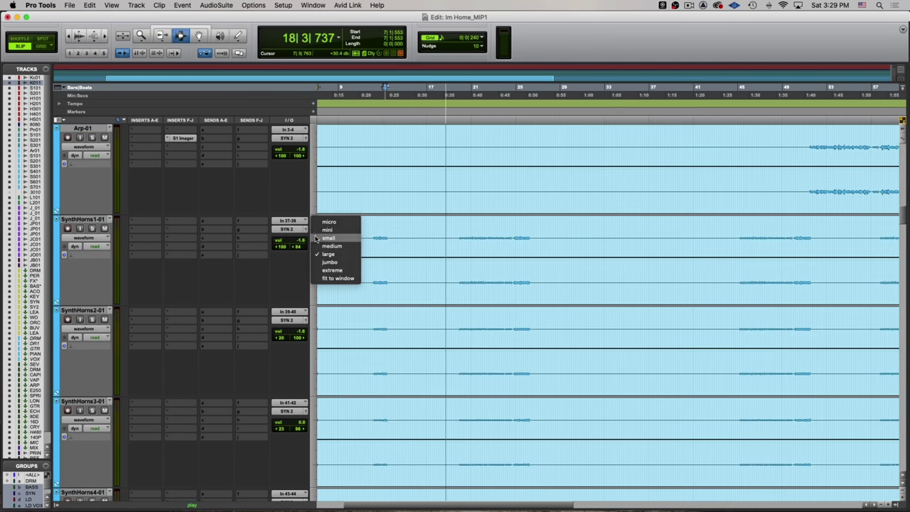
pyautogui.keyDown('alt'); pyautogui.click(328, 237); pyautogui.keyUp('alt')
pyautogui.scroll(-10, 579, 284)
pyautogui.scroll(-10, 367, 224)
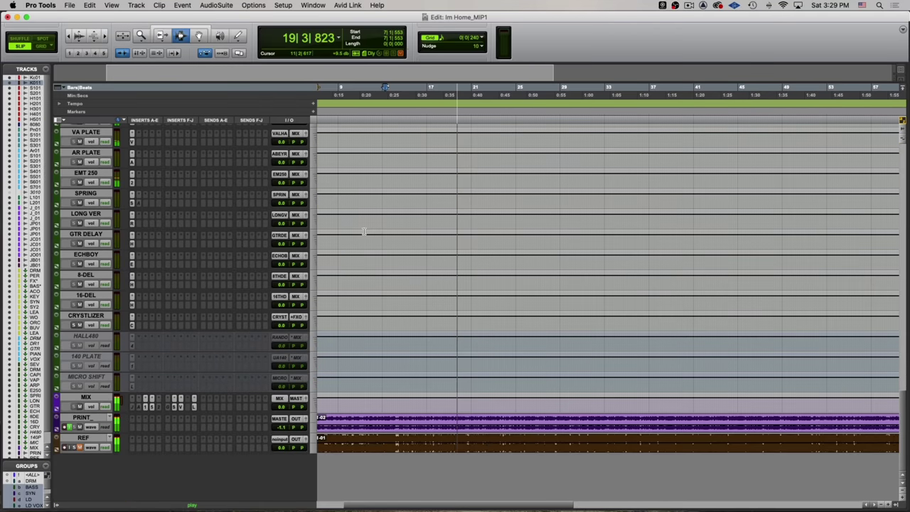
pyautogui.press('super+bracketleft')
pyautogui.press('super+bracketleft')
pyautogui.press('super+bracketleft')
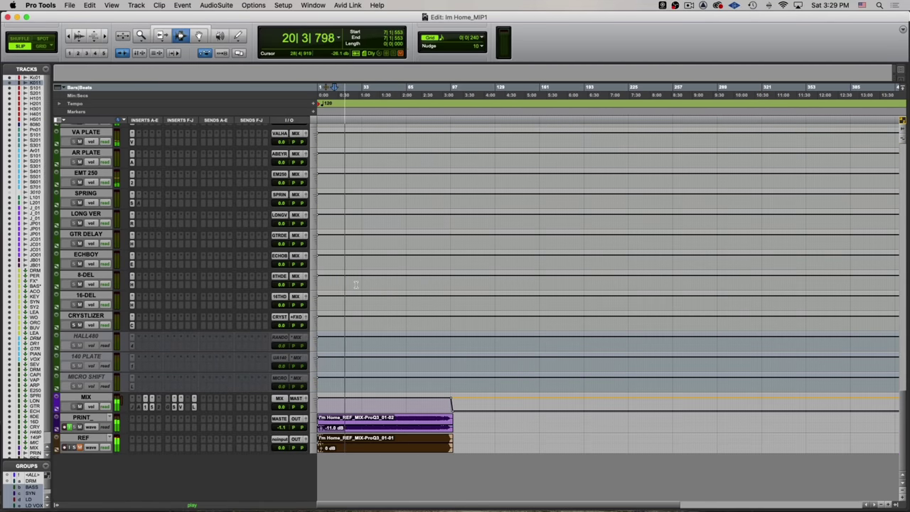
# Switch to the Mix window and check the H-Delay settings on the Jay Pre Chorus-01 vocal track during playback
pyautogui.press('super+equal')
pyautogui.hscroll(-3, 350, 348)
pyautogui.scroll(-3, 350, 349)
pyautogui.hscroll(5, 351, 348)
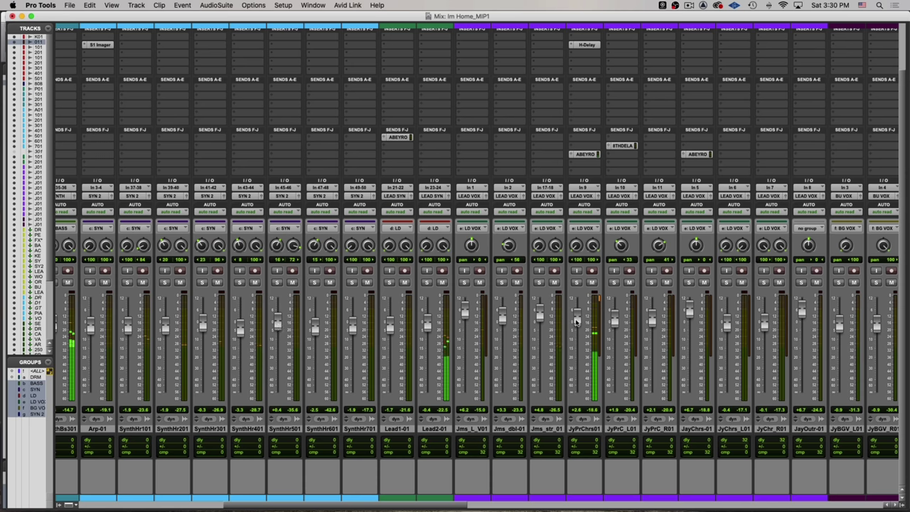
pyautogui.scroll(3, 575, 187)
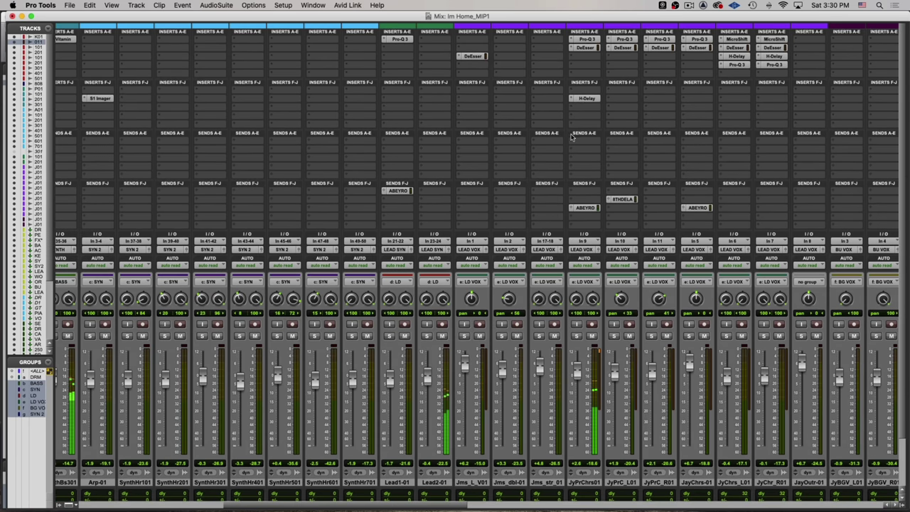
pyautogui.click(583, 99)
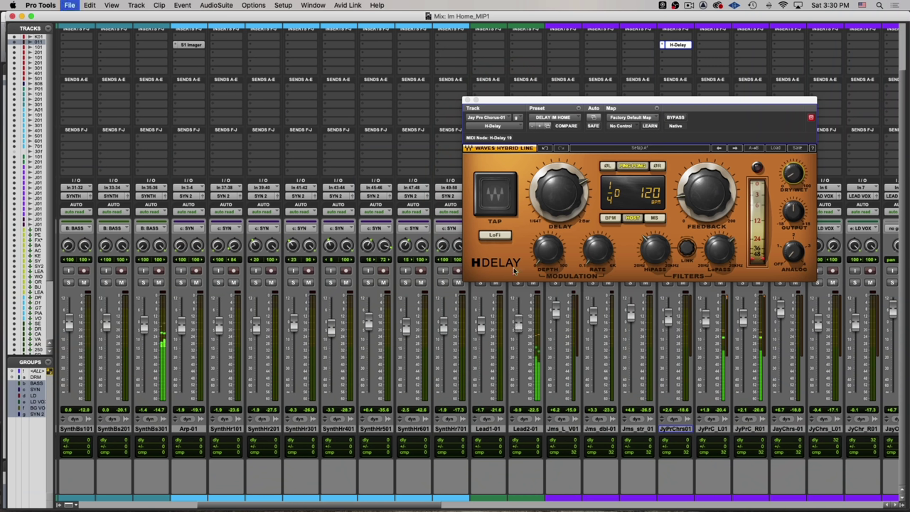
pyautogui.click(467, 101)
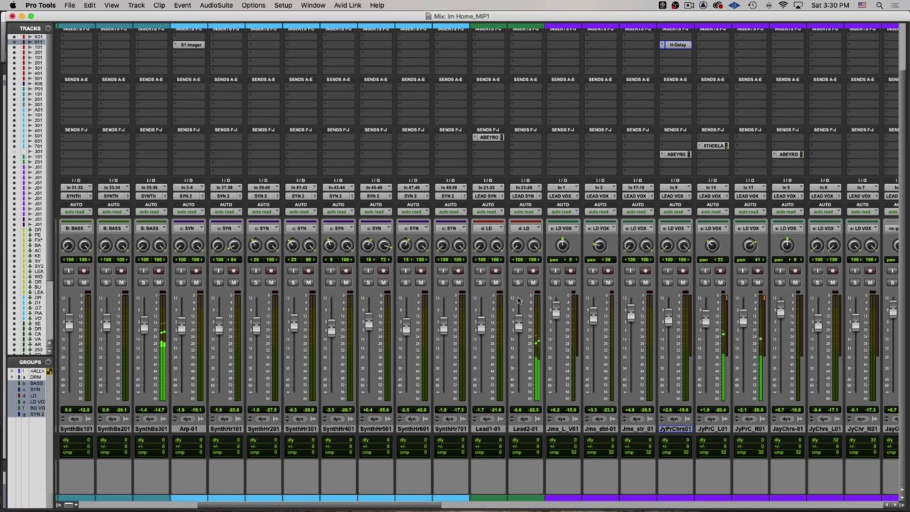
# Raise the third synth bass fader to -1.1 dB together with its BASS group
pyautogui.moveTo(145, 326); pyautogui.dragTo(146, 324)
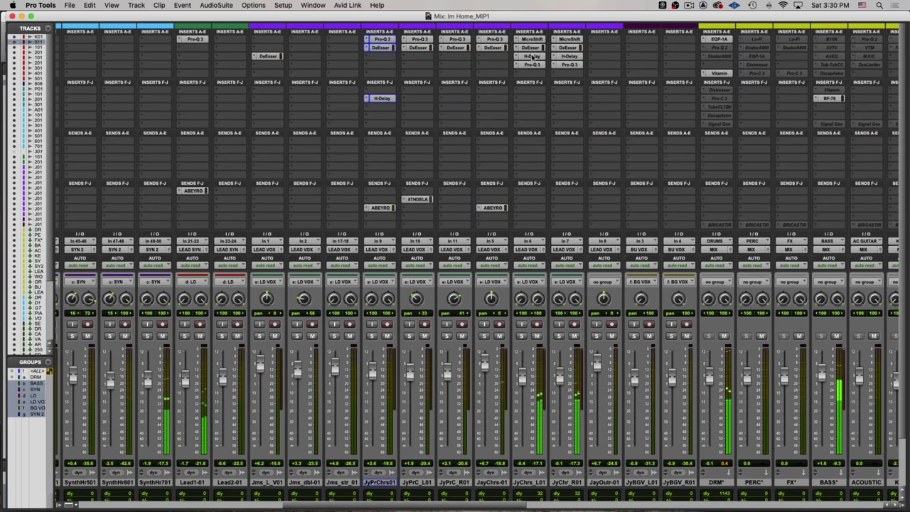
# Check the H-Delay settings on the Jay Chorus_L-01 vocal track, then close the plug-in
pyautogui.click(532, 57)
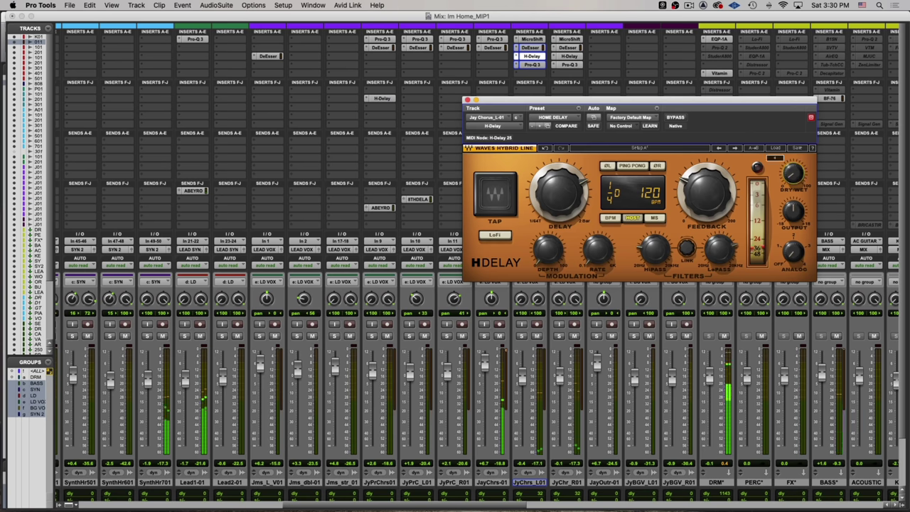
pyautogui.click(530, 57)
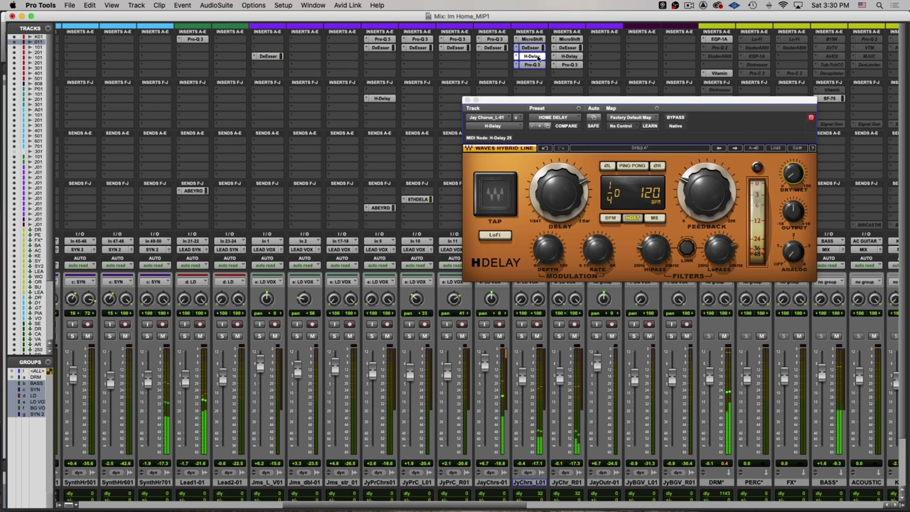
pyautogui.click(467, 100)
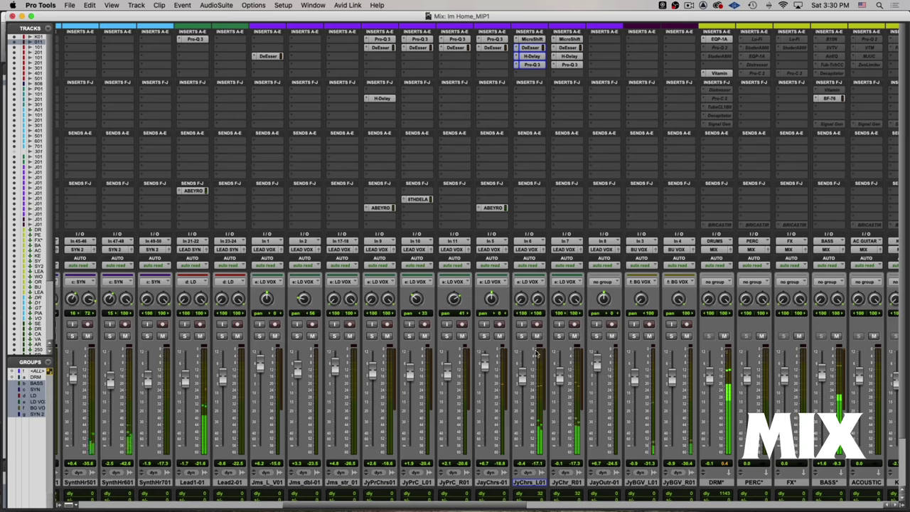
# Compare the mix with the reference by switching PRINT_ input monitoring off and on, and return to the drum tracks
pyautogui.hscroll(15, 537, 353)
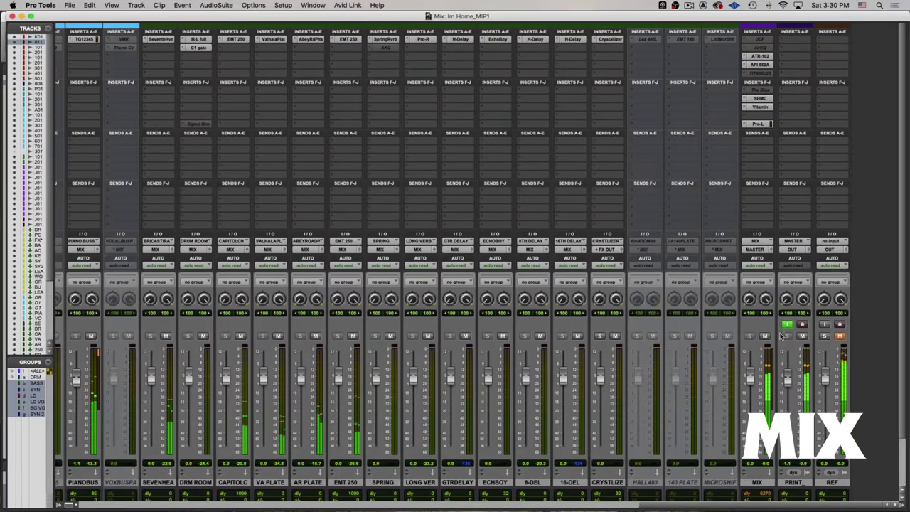
pyautogui.click(788, 325)
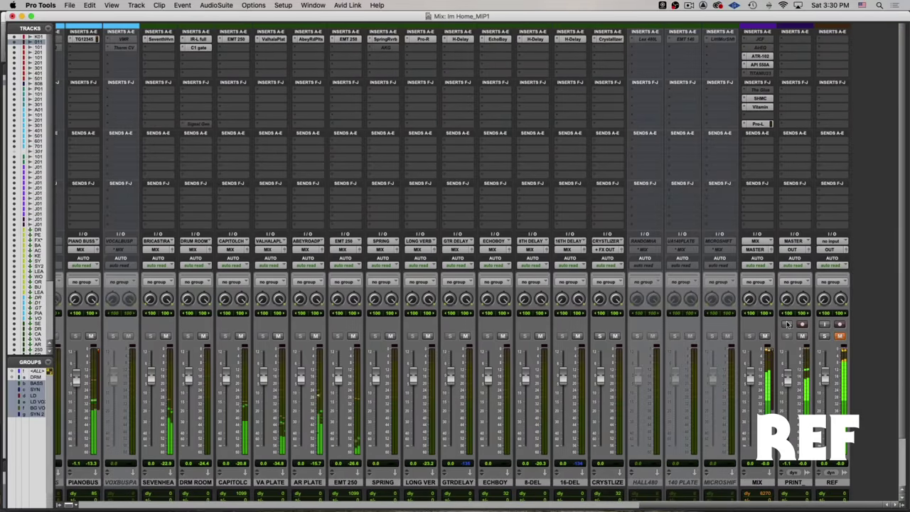
pyautogui.click(787, 325)
pyautogui.hscroll(-15, 483, 360)
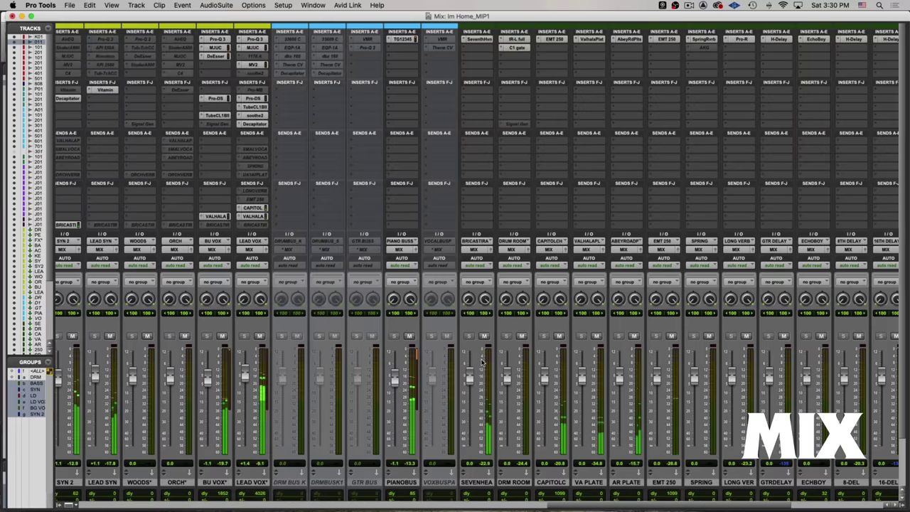
pyautogui.hscroll(-10, 458, 344)
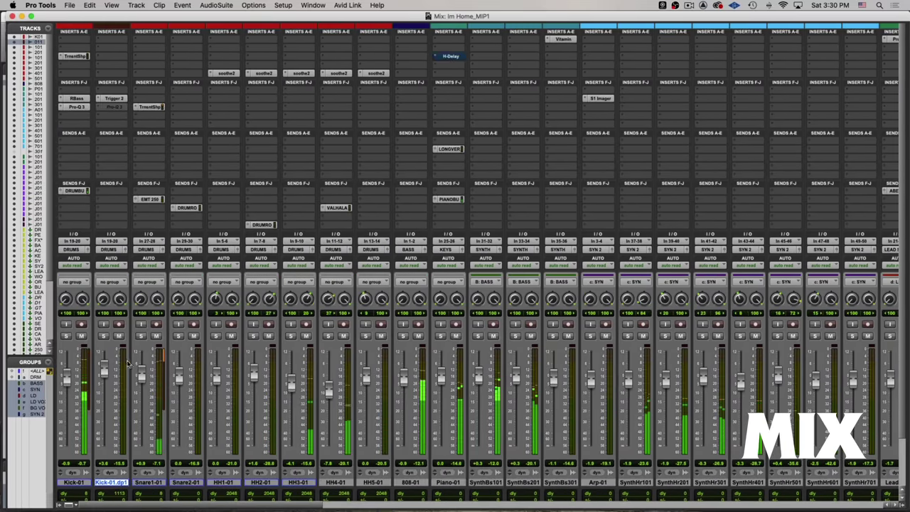
pyautogui.press('super+equal')
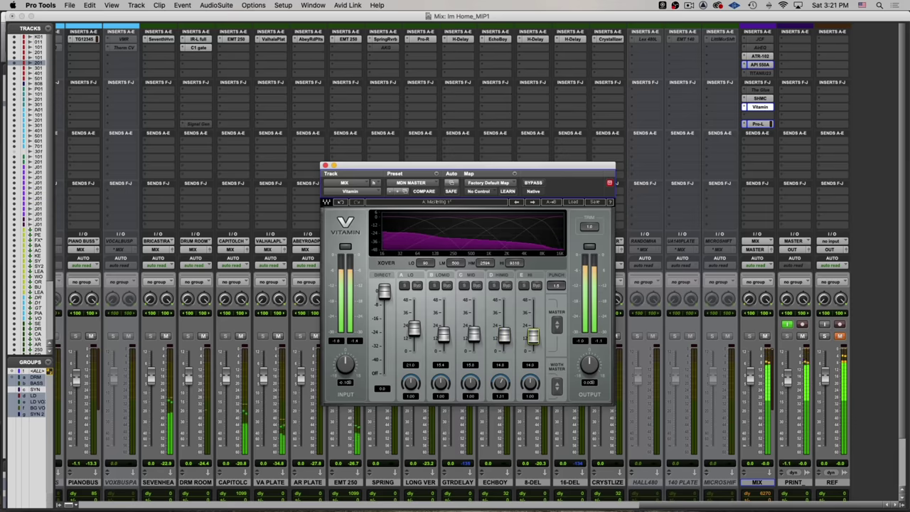
# Lower the Hi band level slightly in the Vitamin plug-in on the MIX track
pyautogui.moveTo(532, 335); pyautogui.dragTo(533, 338)
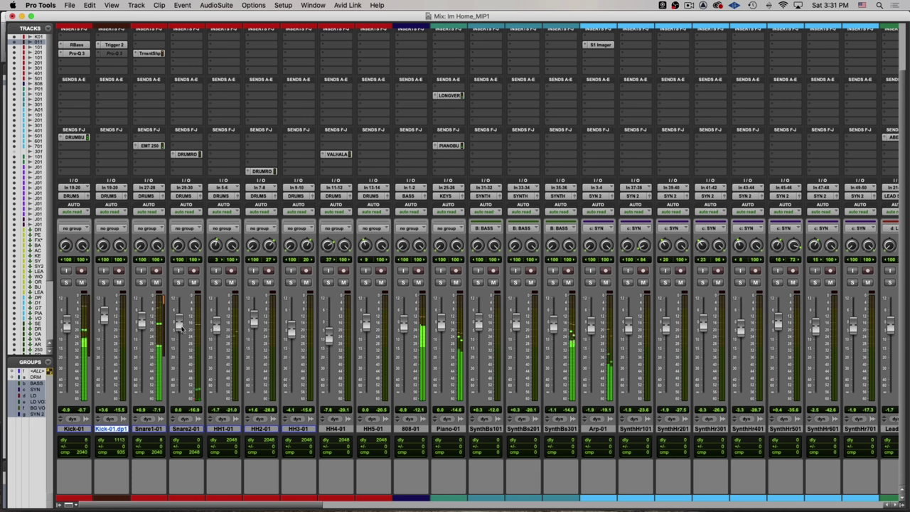
# Raise the Snare2-01 fader to +1.4 dB during playback
pyautogui.moveTo(181, 329); pyautogui.dragTo(187, 306)
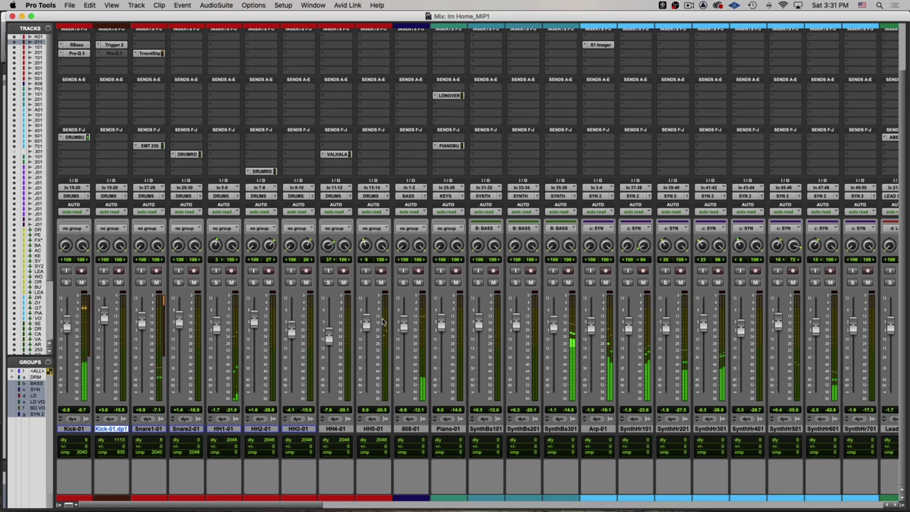
pyautogui.hscroll(4, 568, 327)
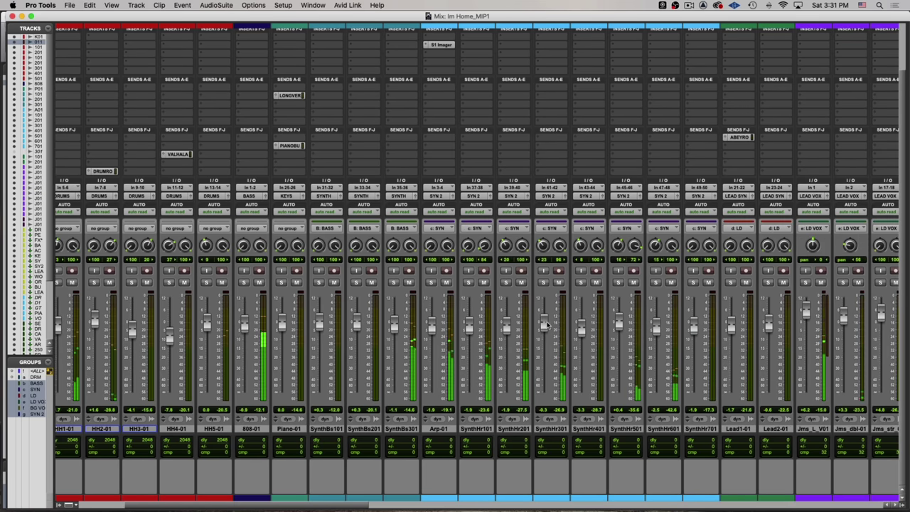